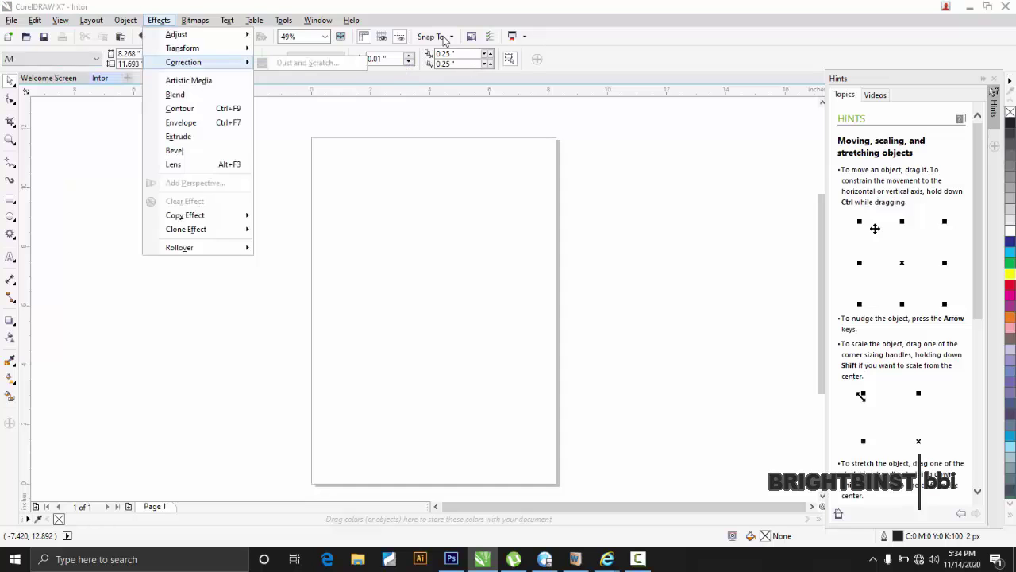
left_click(159, 20)
left_click(125, 20)
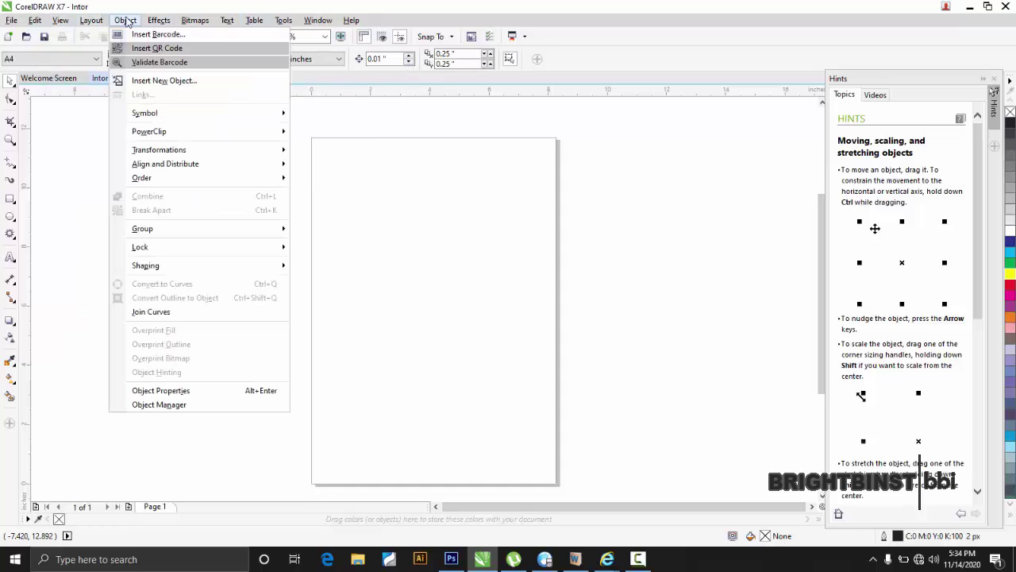
mouse_move(65, 25)
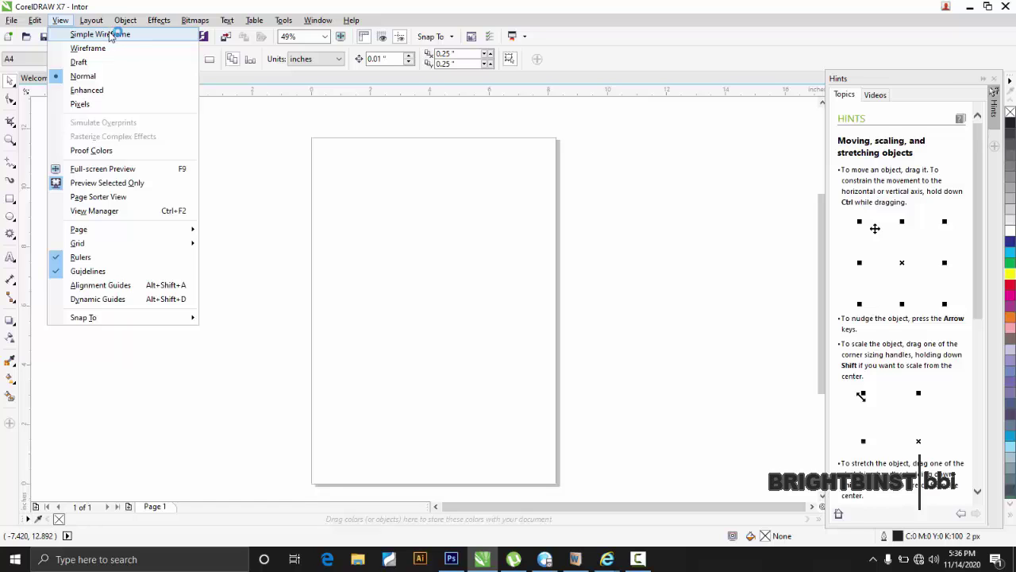
left_click(104, 34)
- Draw a nine-pointed complex star about 6.6 by 6.2 inches on the page and shift it slightly
left_click(11, 235)
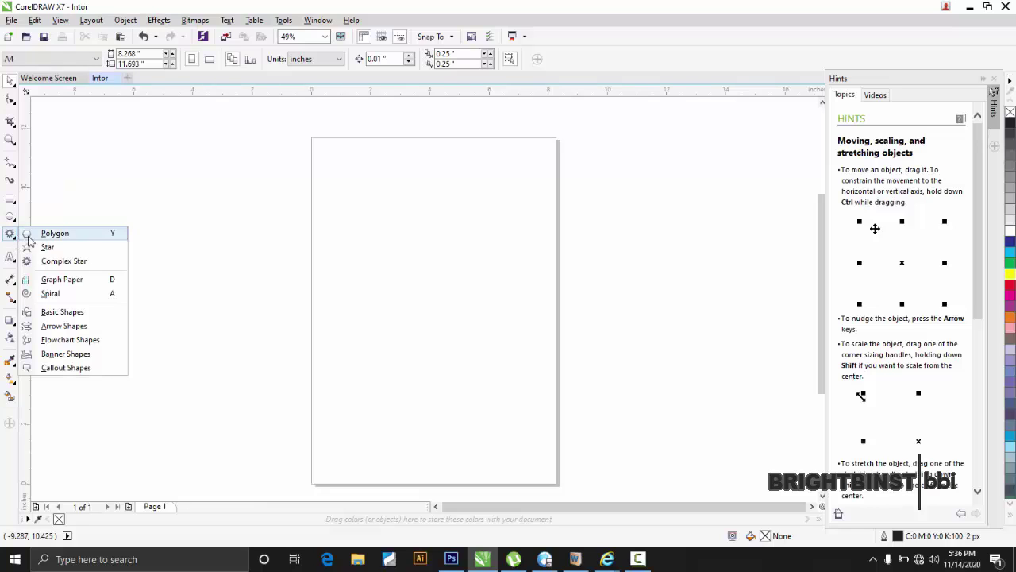
left_click(54, 268)
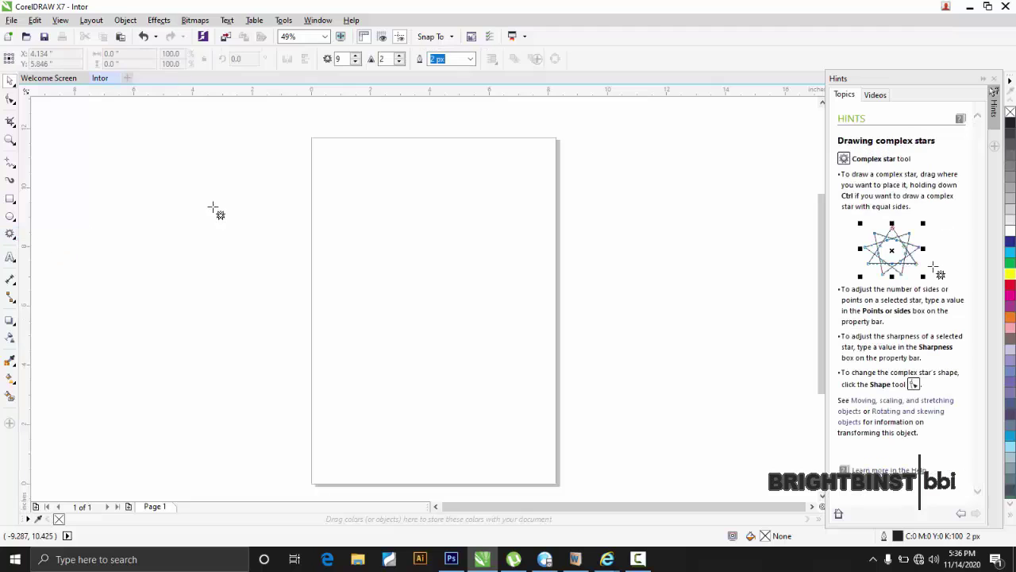
left_click_drag(334, 182, 454, 259)
left_click_drag(451, 300, 535, 370)
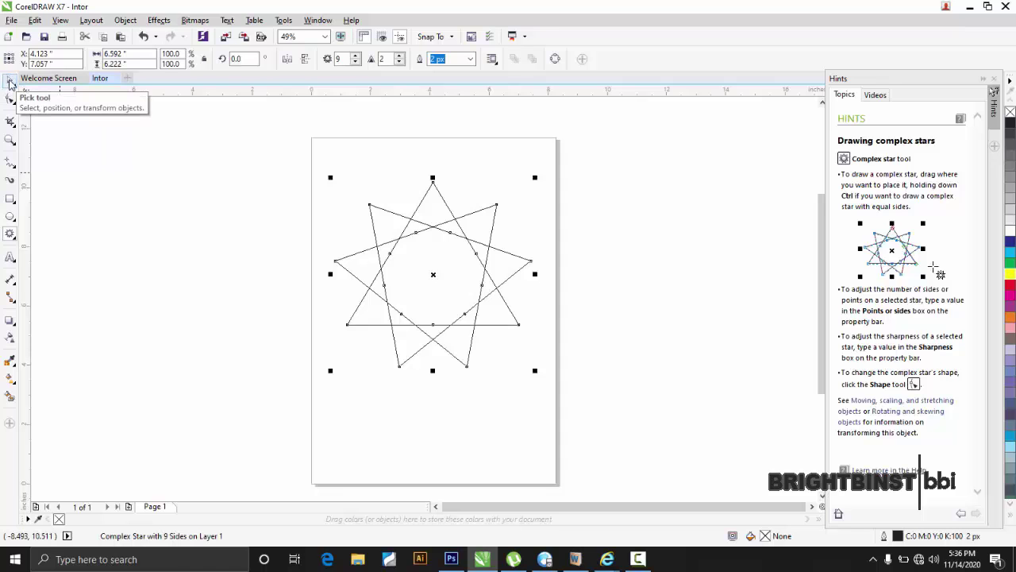
left_click(10, 81)
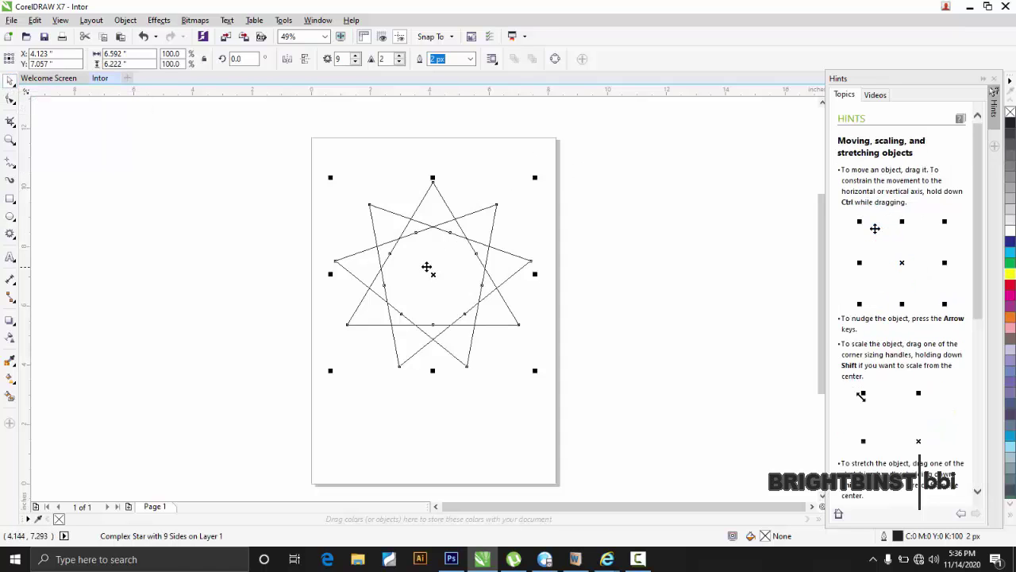
left_click_drag(432, 264, 445, 263)
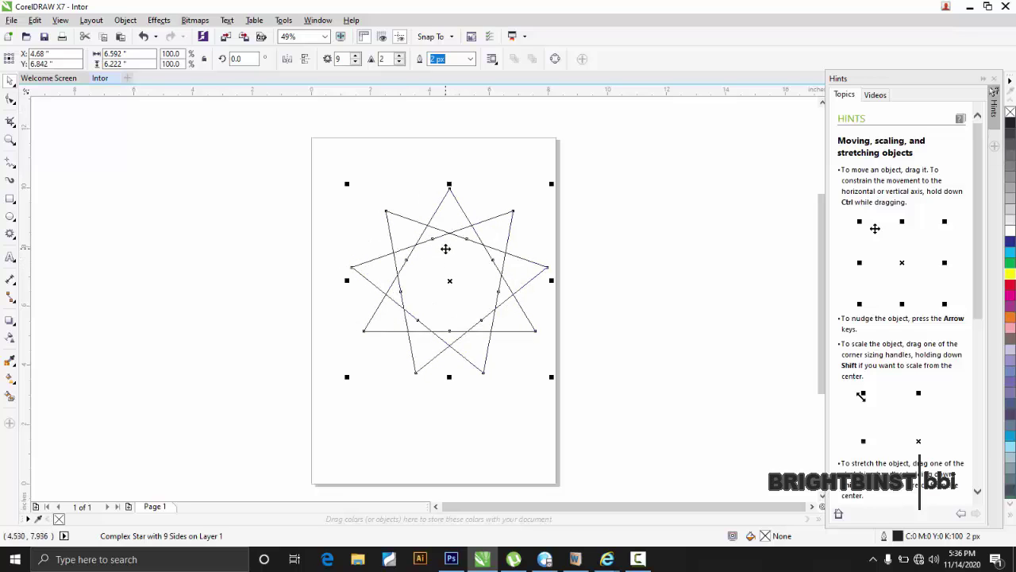
- Convert the complex star to curves and break it apart into separate triangles
right_click(446, 250)
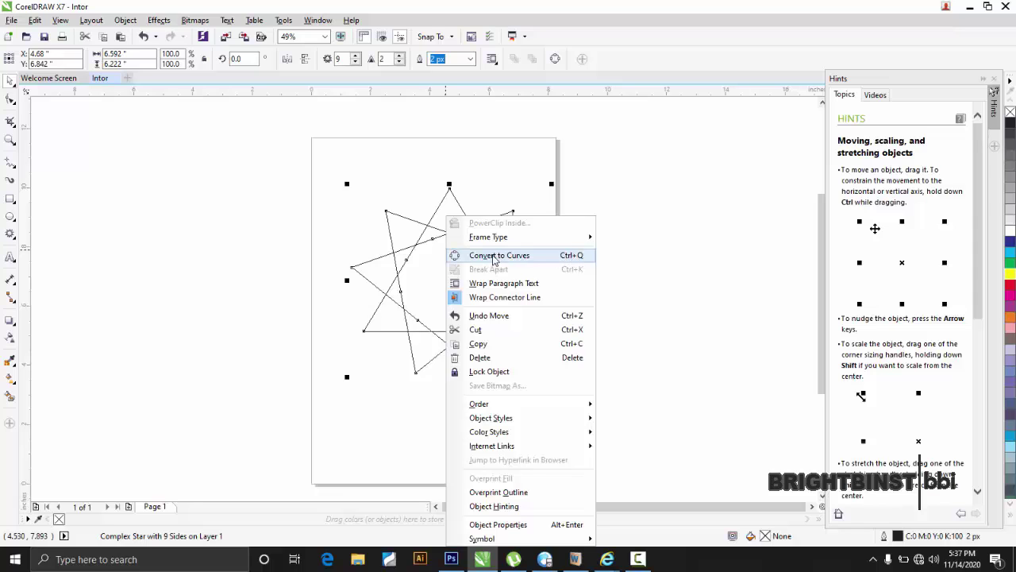
left_click(494, 260)
left_click_drag(436, 243, 418, 224)
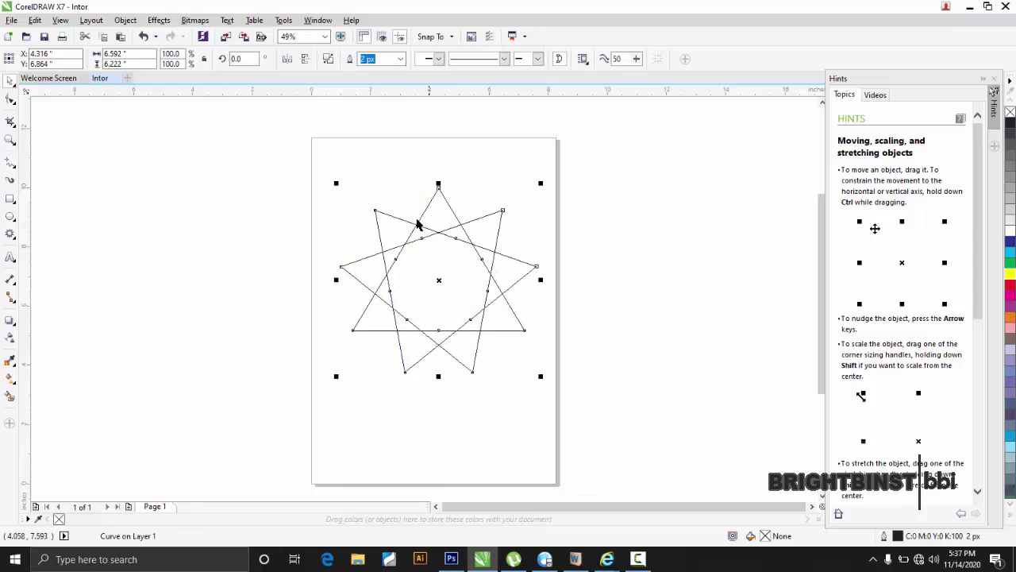
left_click(329, 63)
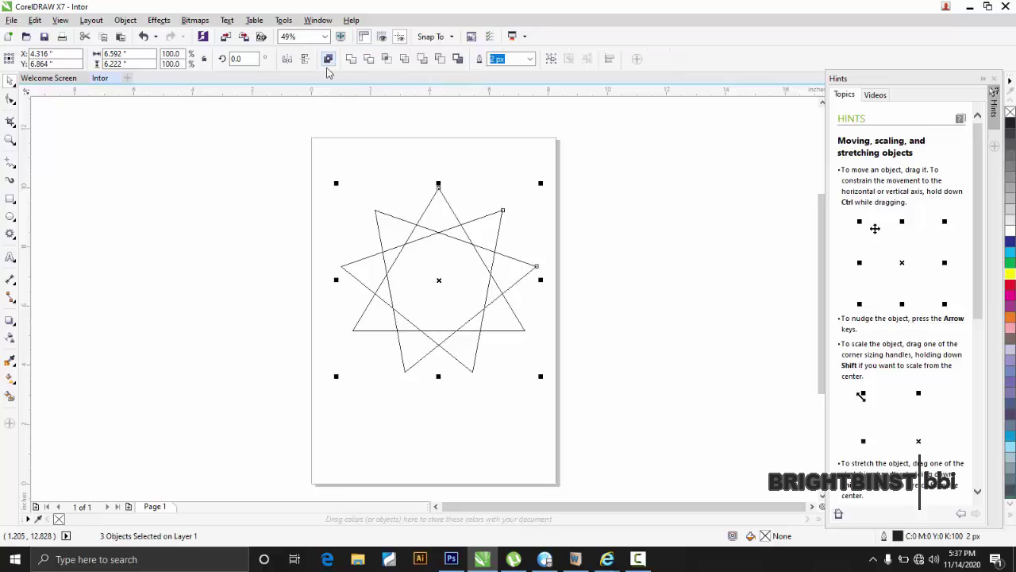
- Try moving the upright triangle away from the other two, and undo the move
left_click(455, 278)
left_click_drag(482, 261, 580, 231)
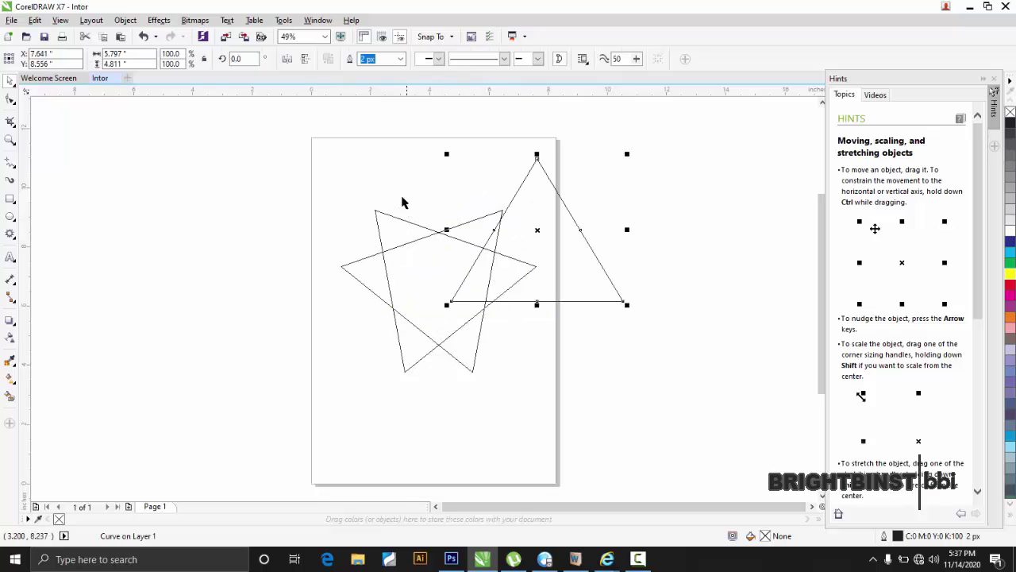
key("ctrl+z")
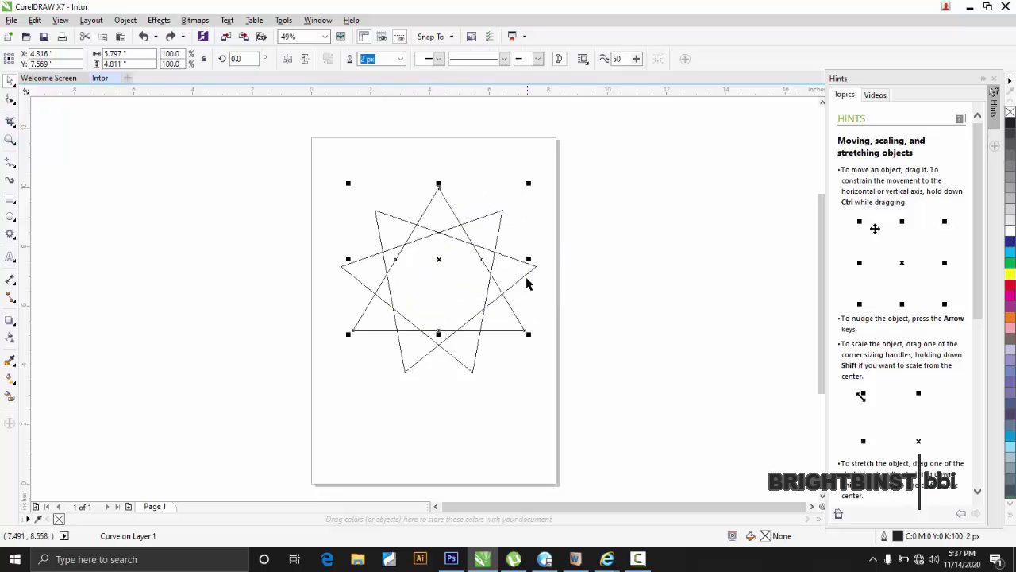
- Fill the three overlapping triangles with different colours: green, cyan for the upright one, and orange for the remaining one
left_click(521, 283)
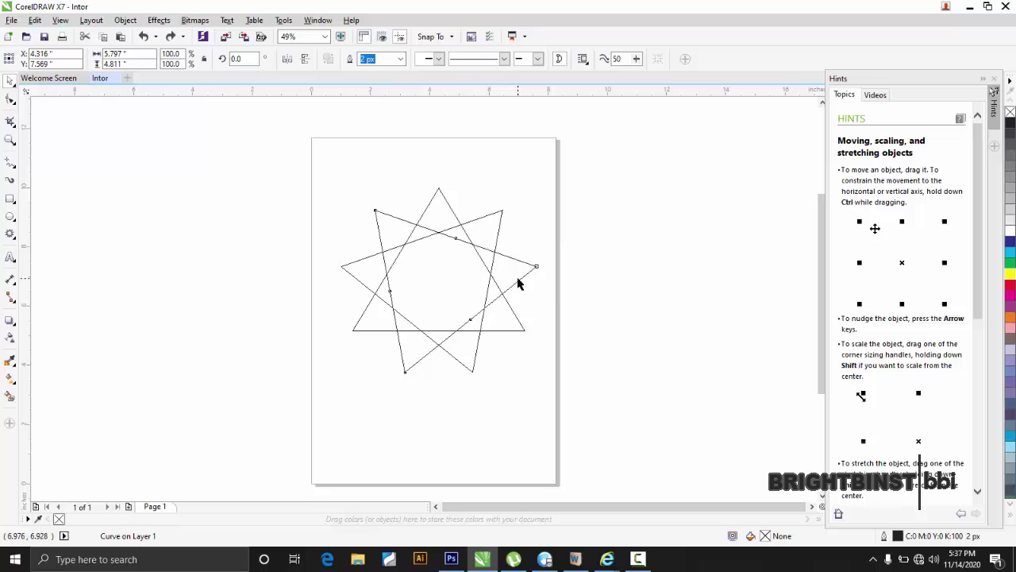
left_click(1009, 265)
left_click(421, 285)
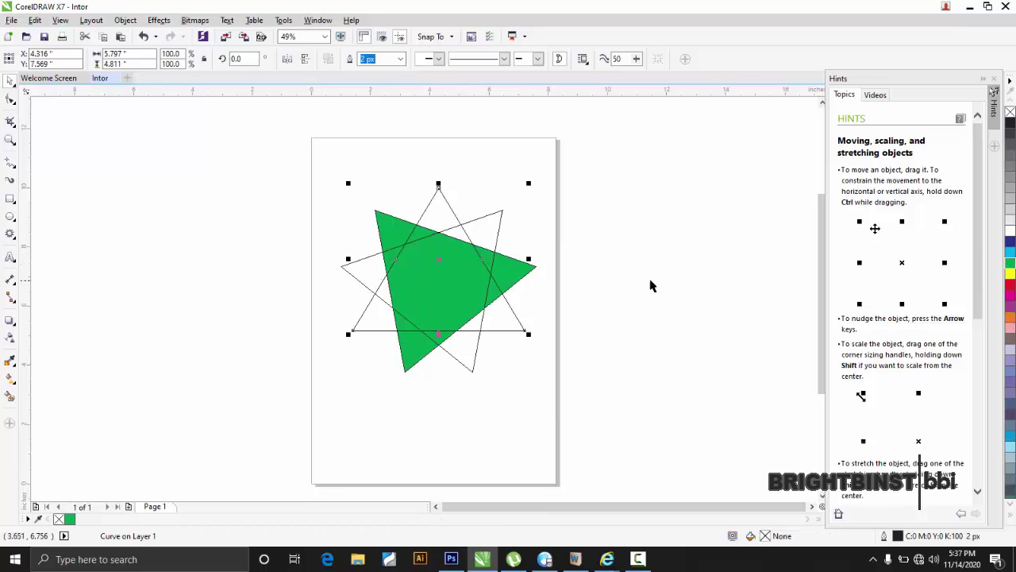
left_click(1011, 253)
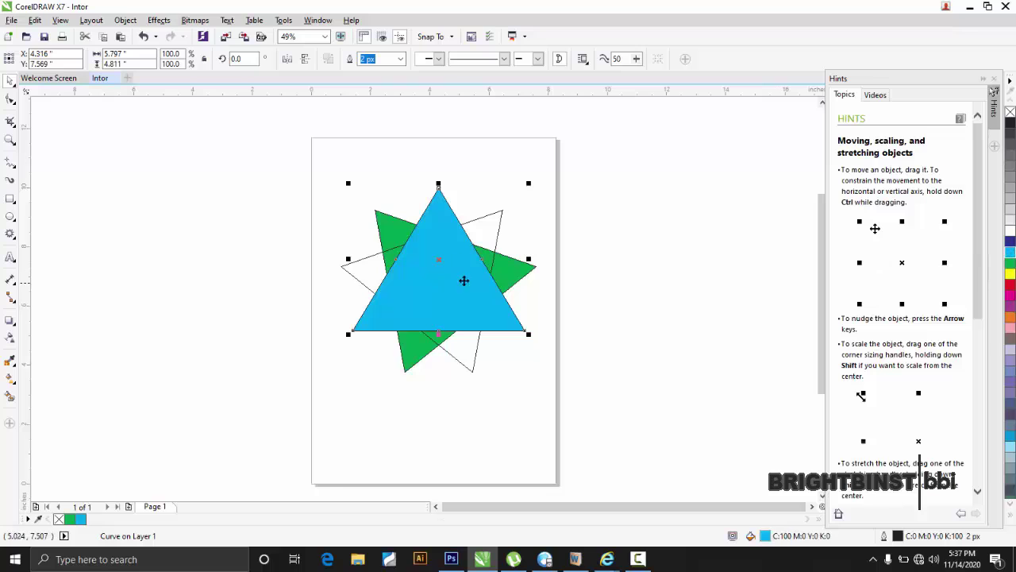
left_click(377, 267)
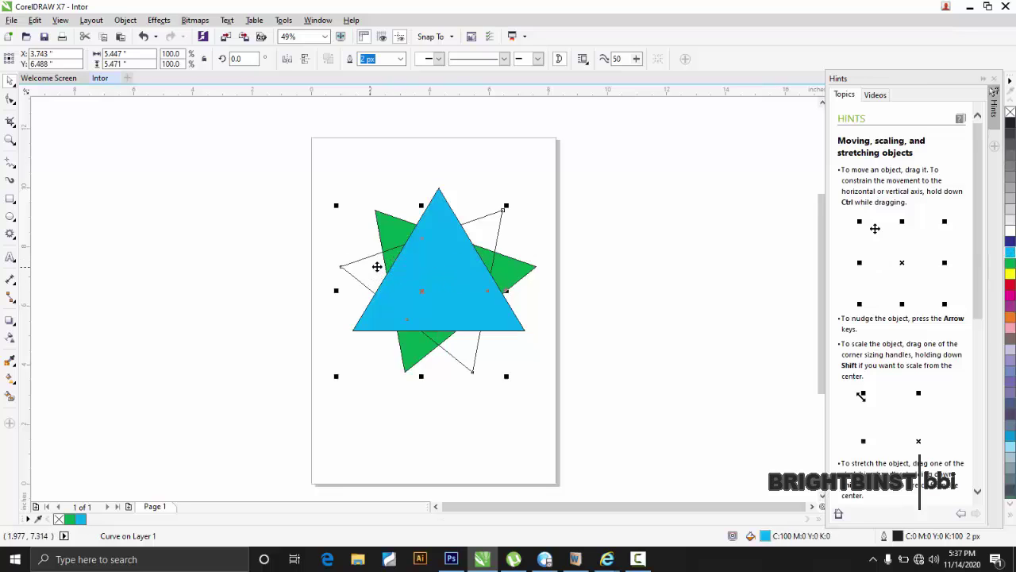
left_click(1010, 317)
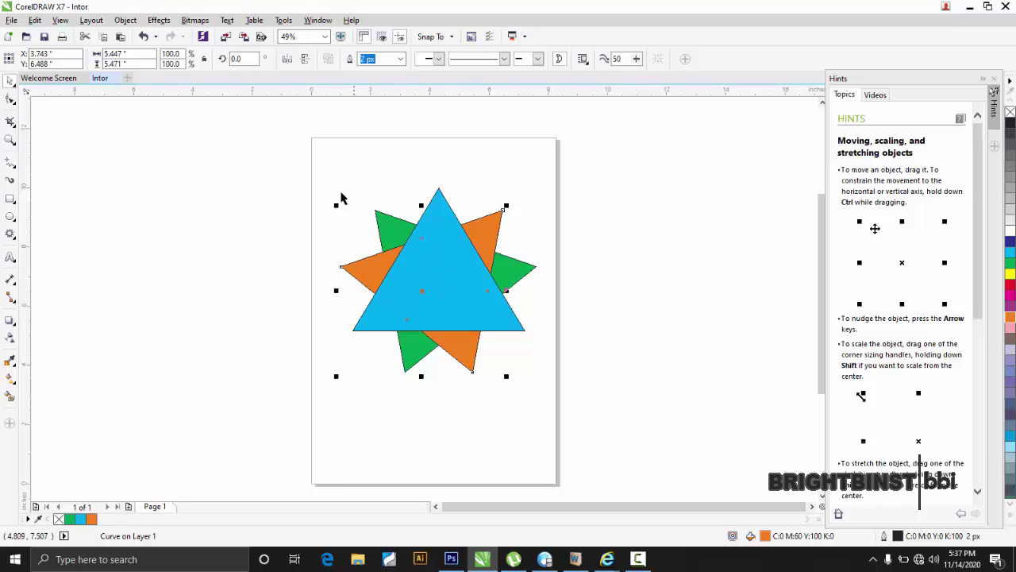
- Group the three coloured triangles and move the group slightly up the page
left_click_drag(284, 162, 601, 374)
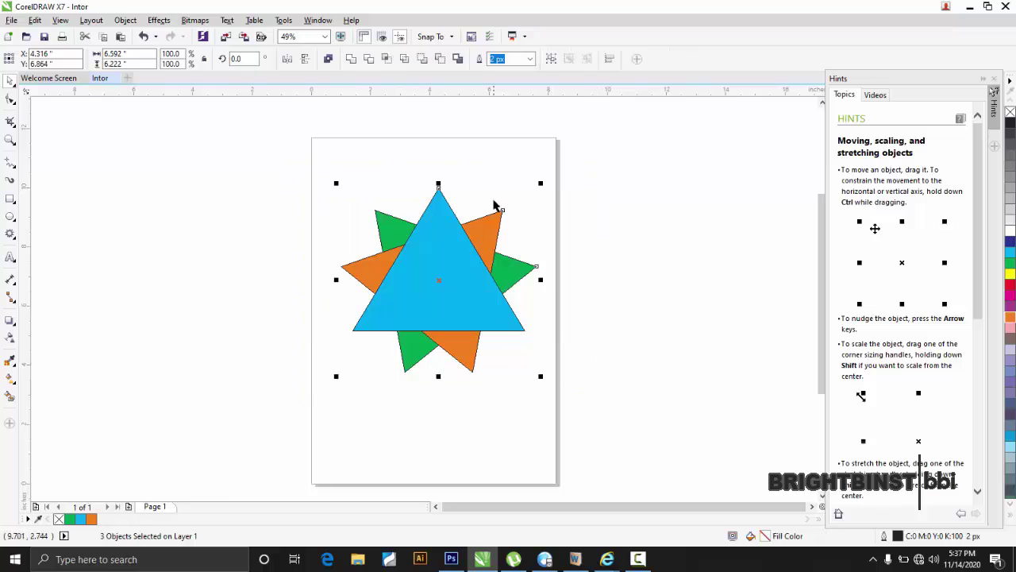
left_click(551, 59)
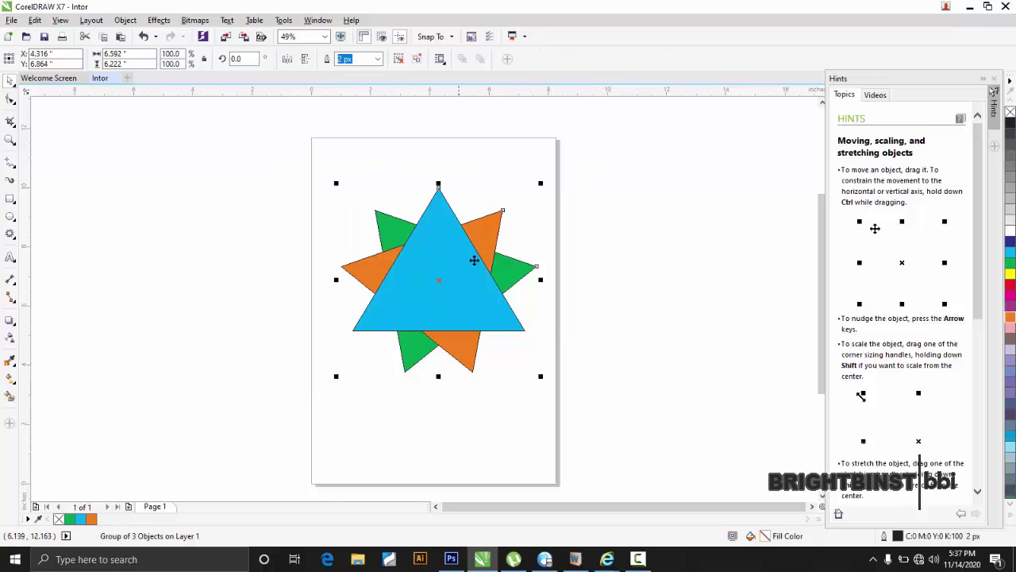
left_click_drag(447, 269, 445, 263)
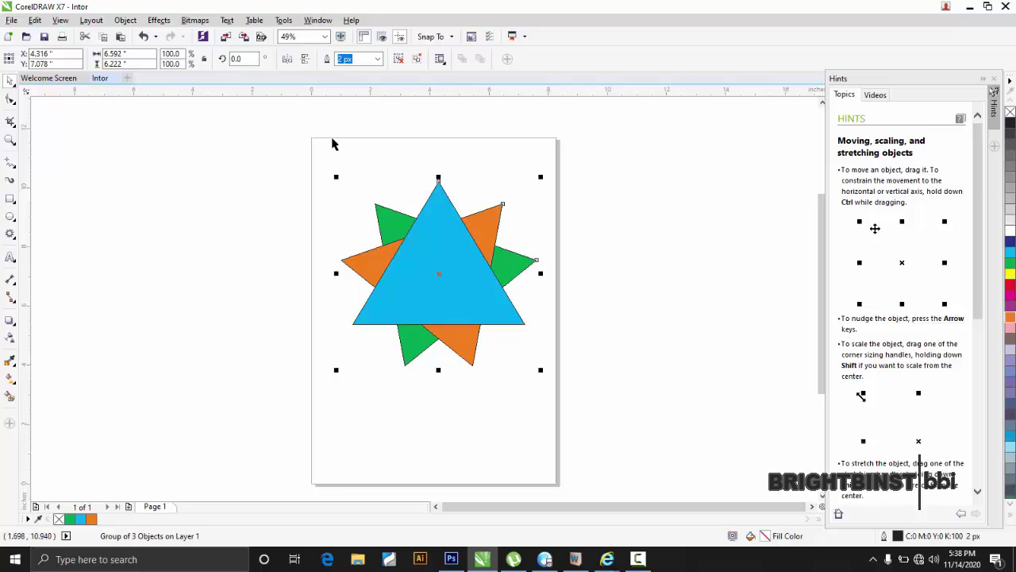
- Preview the grouped triangles in Simple Wireframe view and return to Normal view
left_click(60, 19)
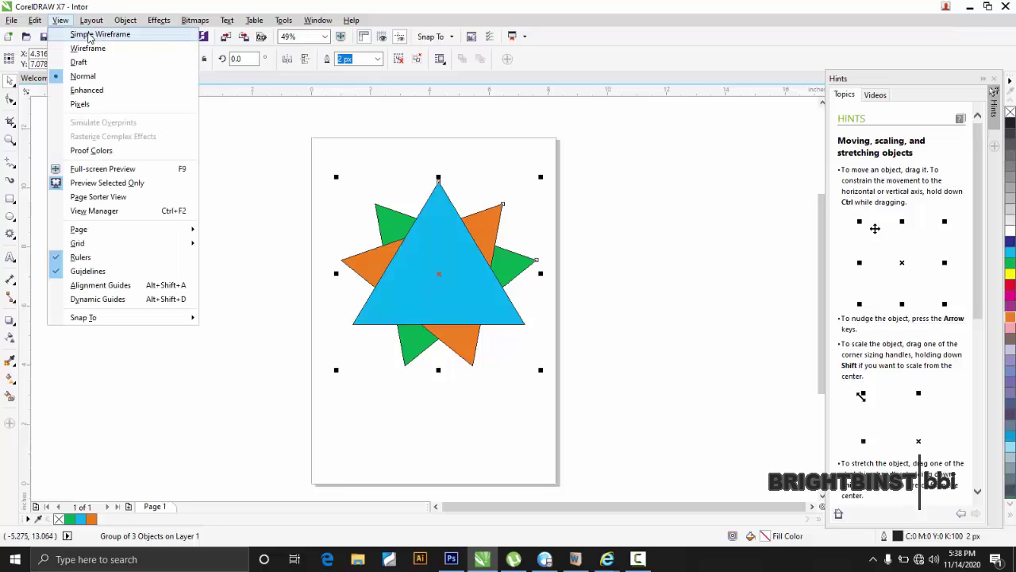
left_click(89, 37)
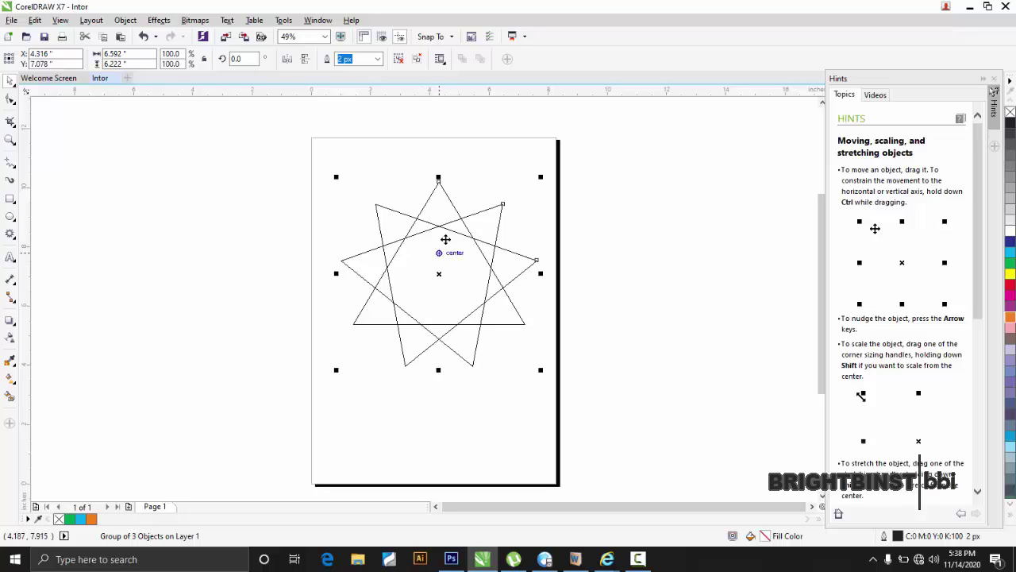
left_click(60, 21)
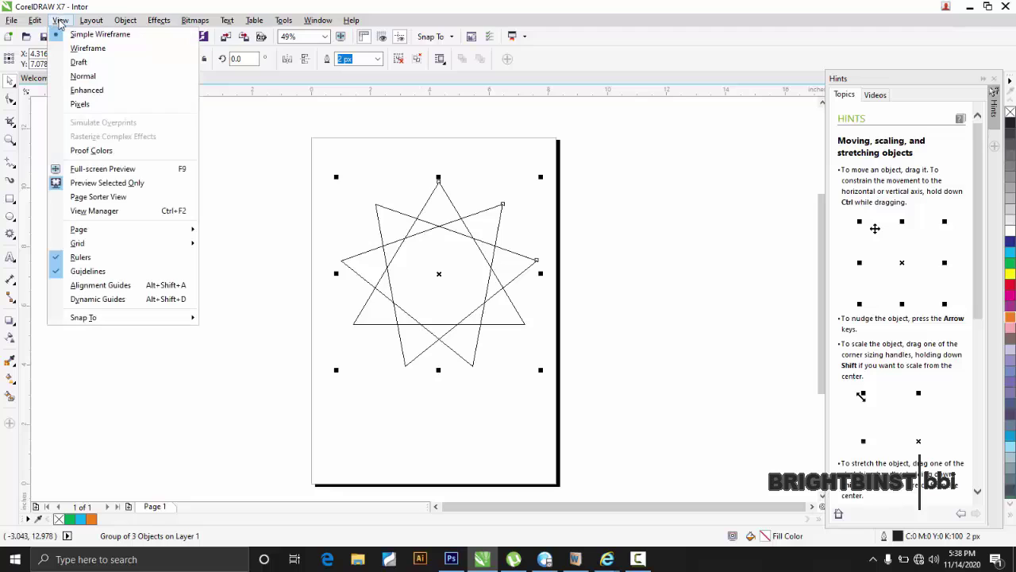
left_click(81, 76)
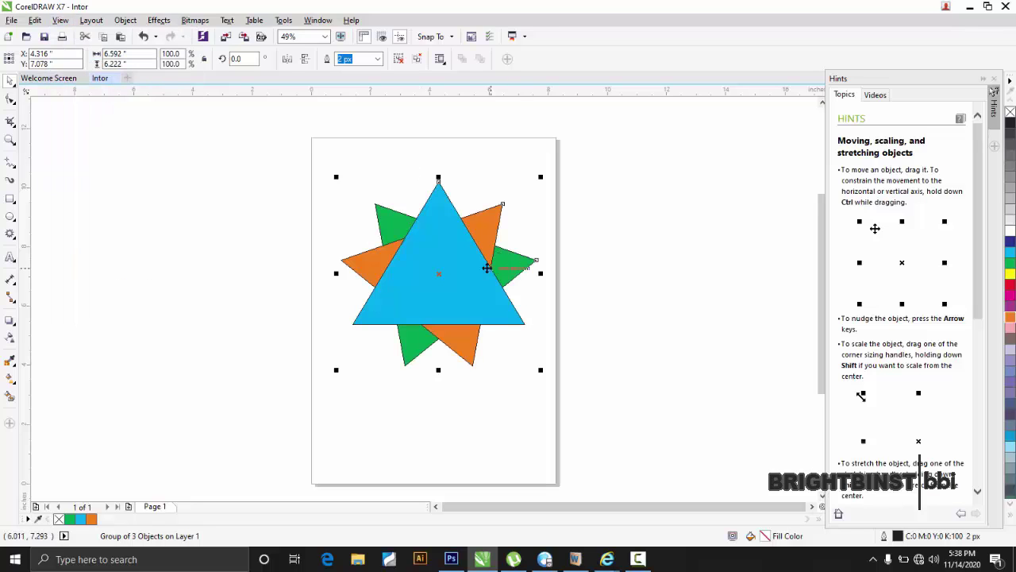
- View the grouped triangles in Wireframe mode and in Draft mode
left_click(60, 20)
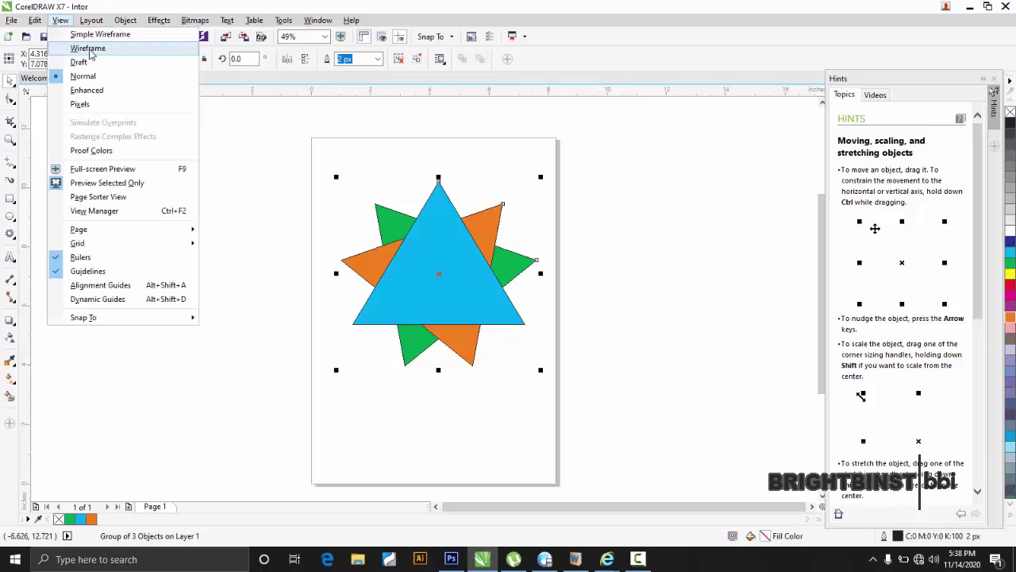
left_click(88, 49)
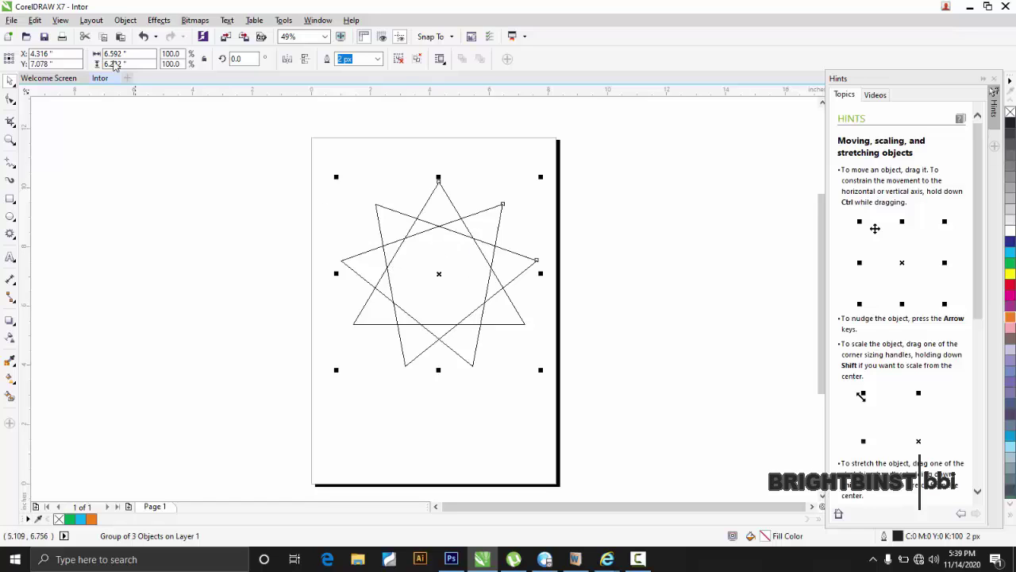
left_click(60, 20)
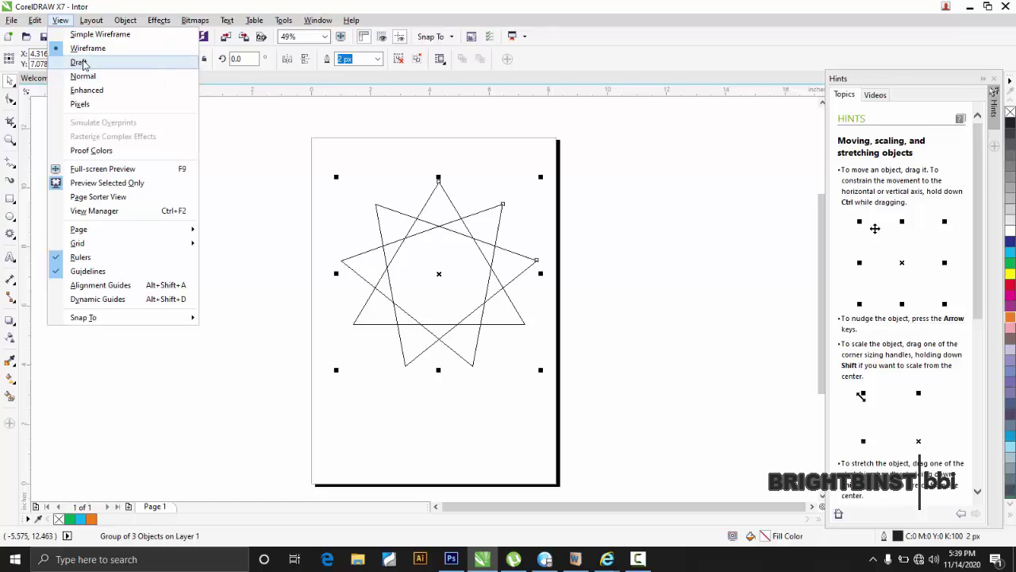
left_click(80, 64)
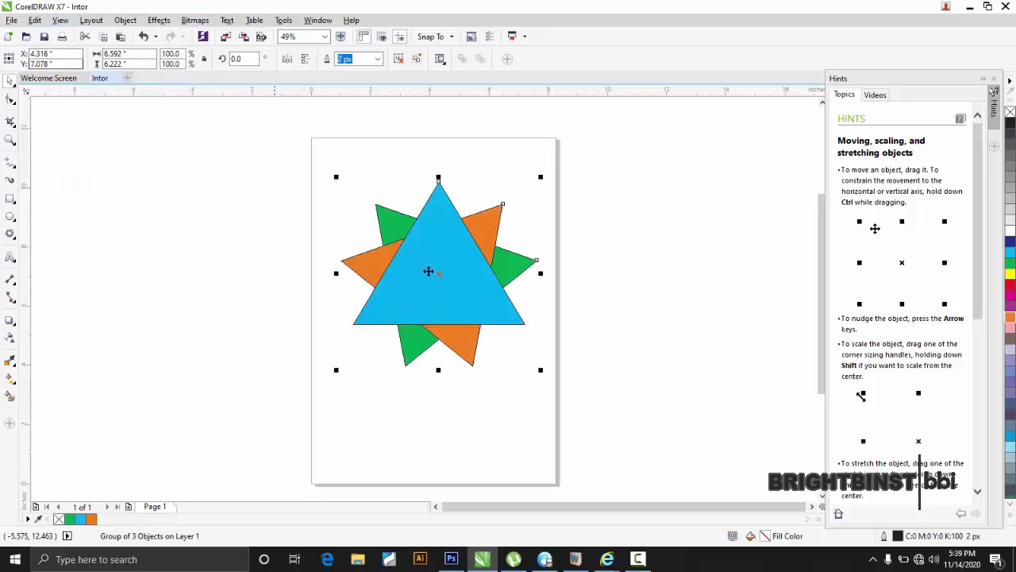
- View the grouped triangles in Enhanced mode and in Pixels mode
left_click(60, 20)
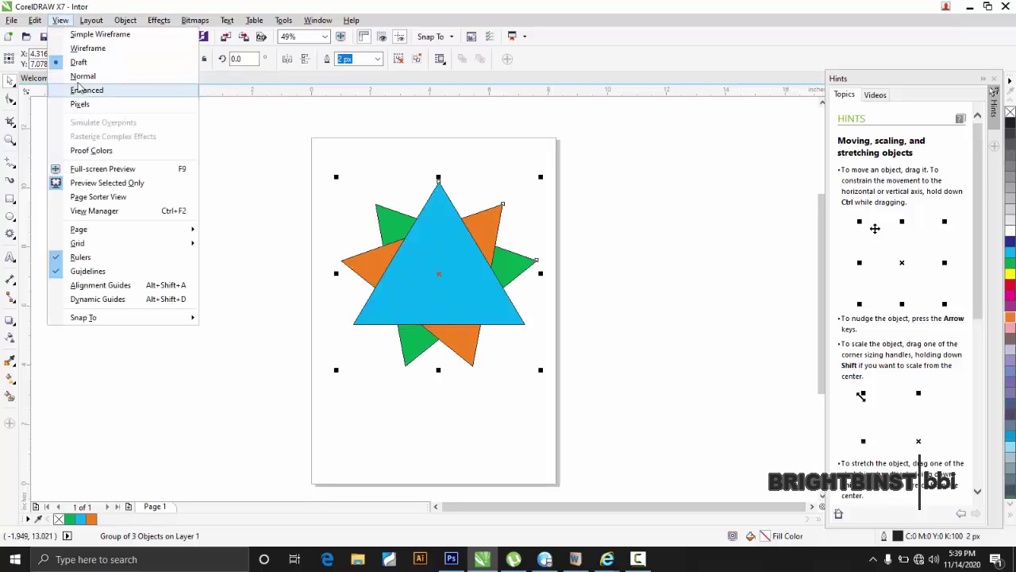
left_click(73, 90)
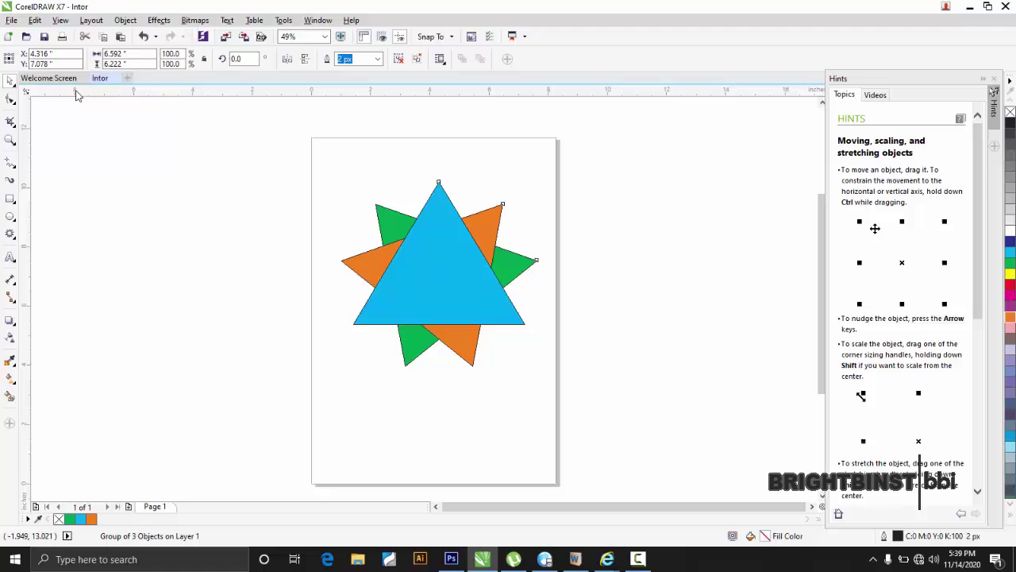
left_click(60, 20)
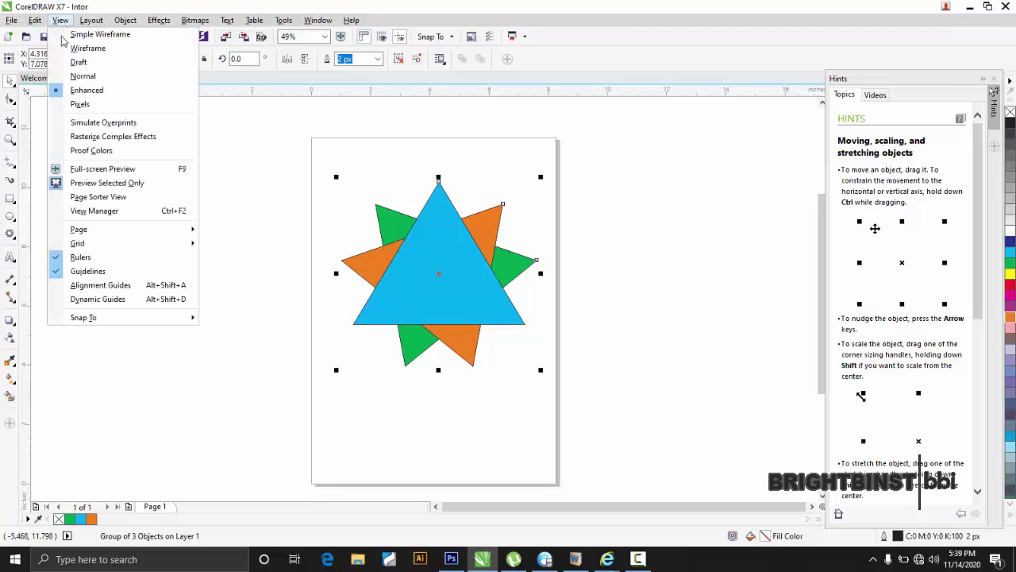
left_click(81, 104)
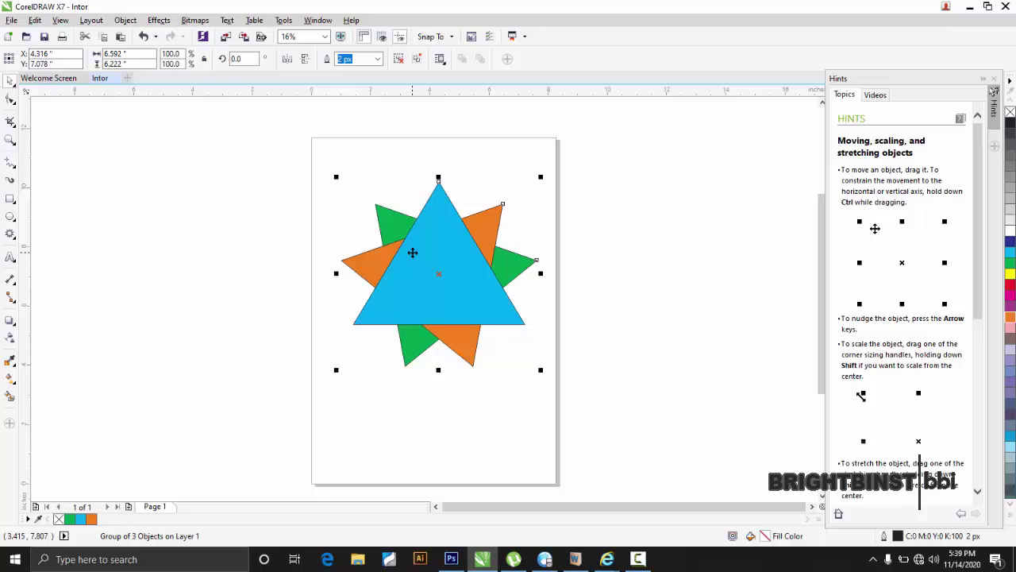
- Set the document display back to Normal view and bring up the list of view modes
left_click(60, 19)
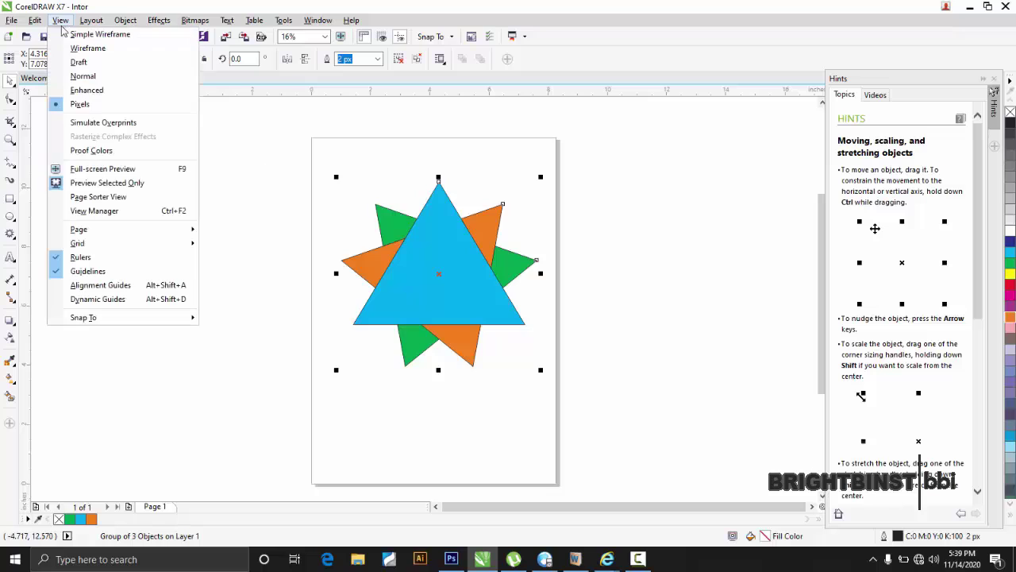
left_click(79, 76)
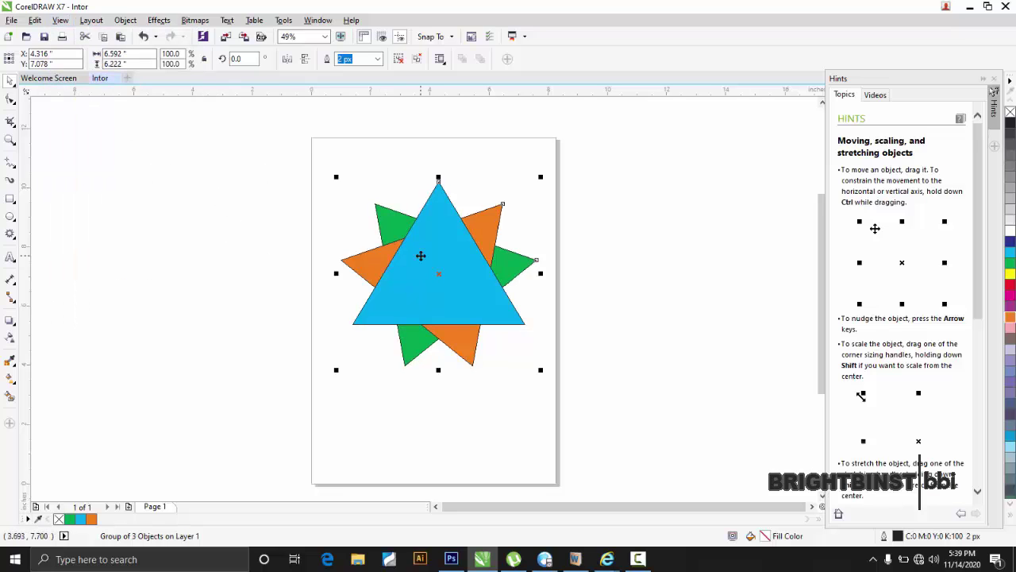
left_click(60, 20)
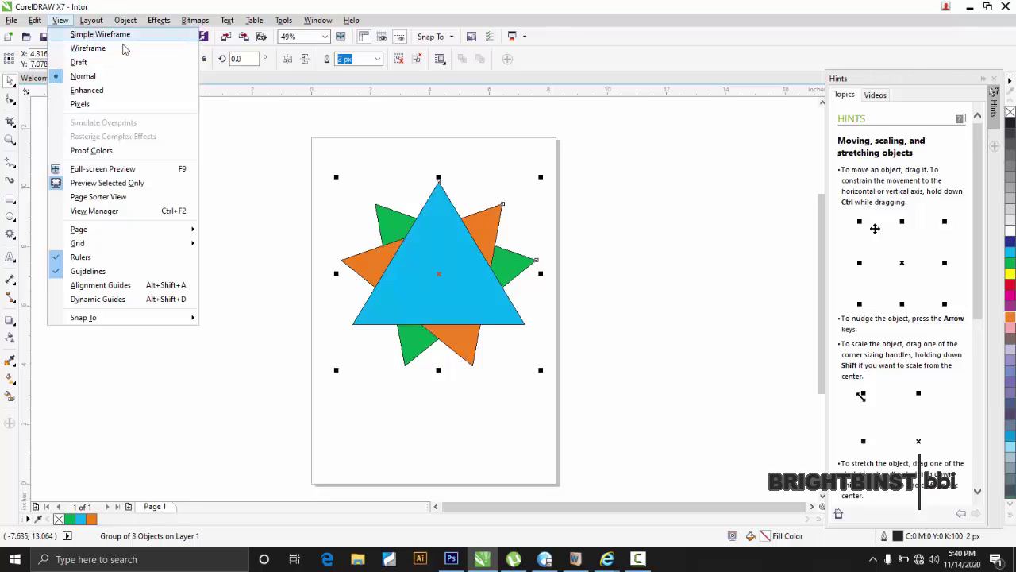
- Preview the grouped triangles in full-screen mode and return to the normal drawing window
left_click(111, 169)
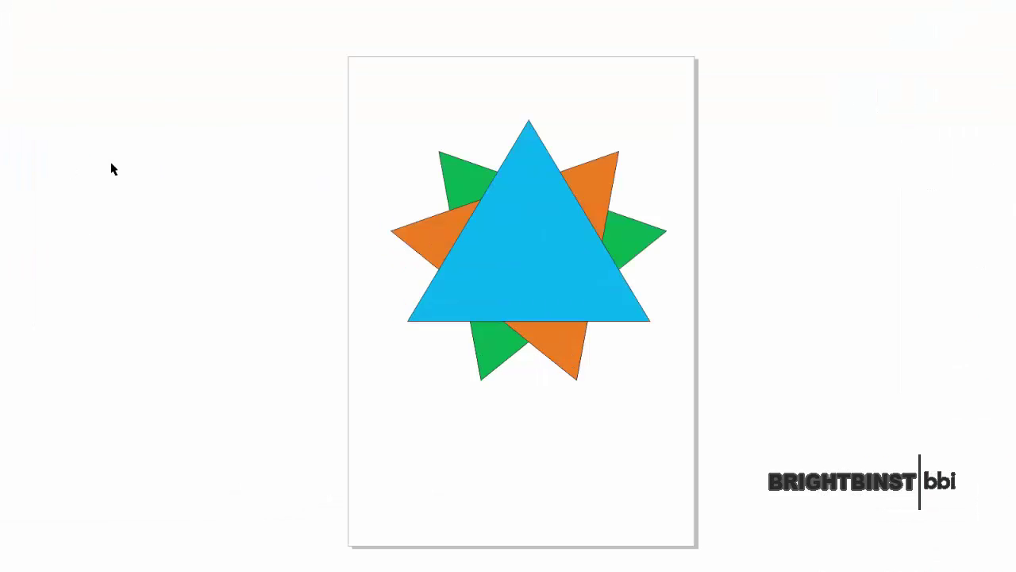
left_click(464, 224)
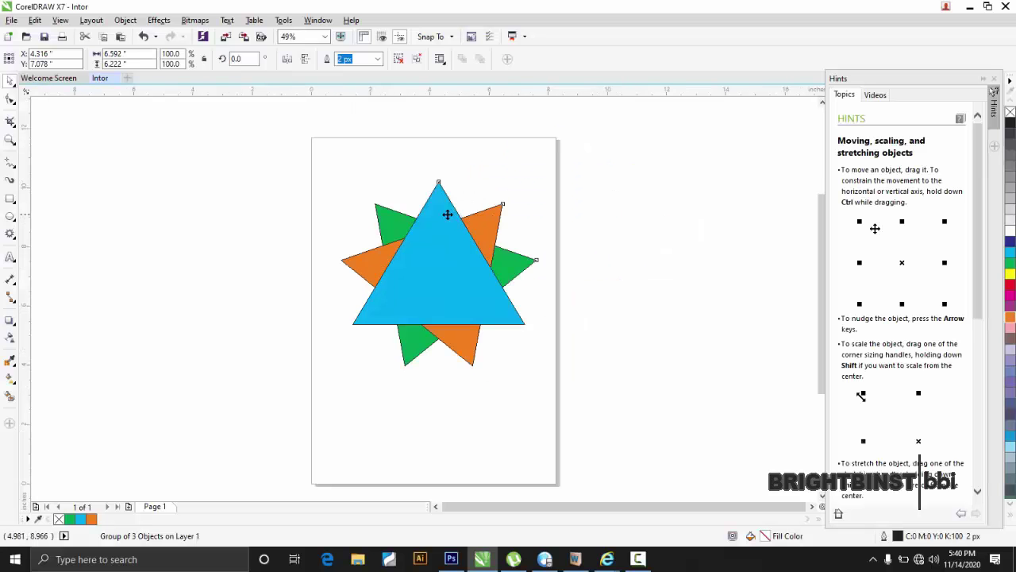
left_click(59, 19)
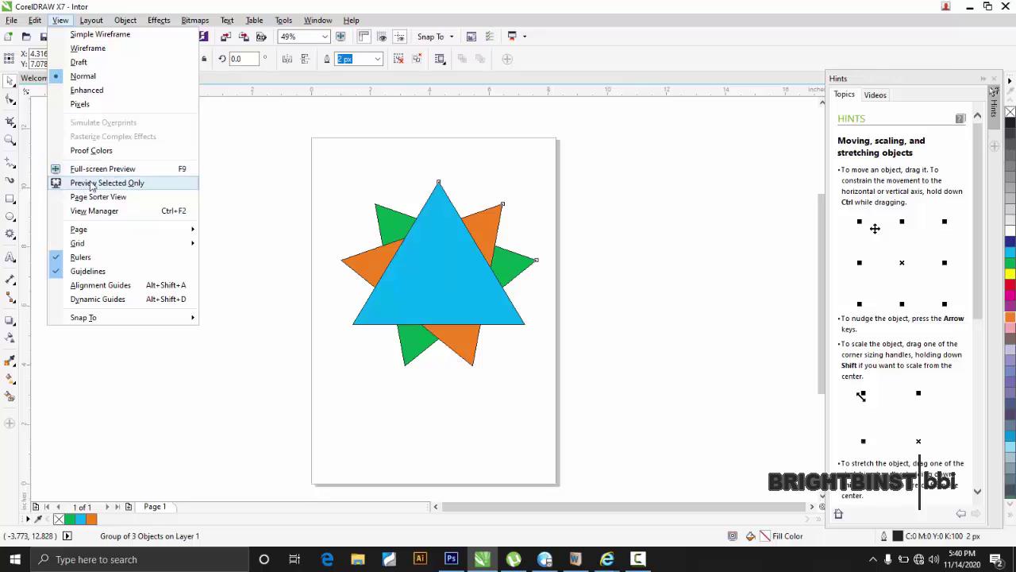
left_click(367, 170)
- Ungroup the three triangles and spread the orange, green and blue ones apart so they no longer overlap
left_click(466, 253)
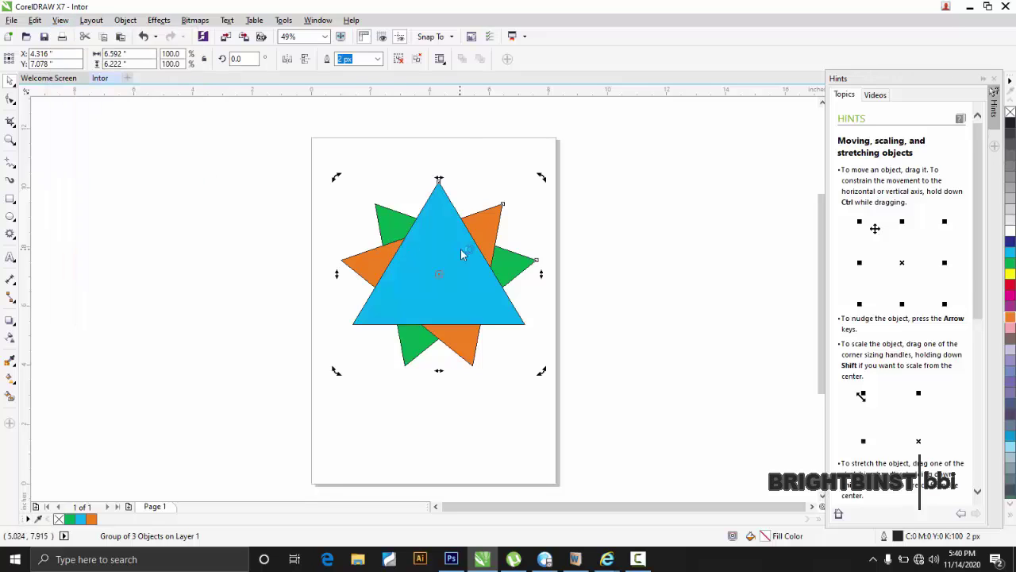
left_click(399, 60)
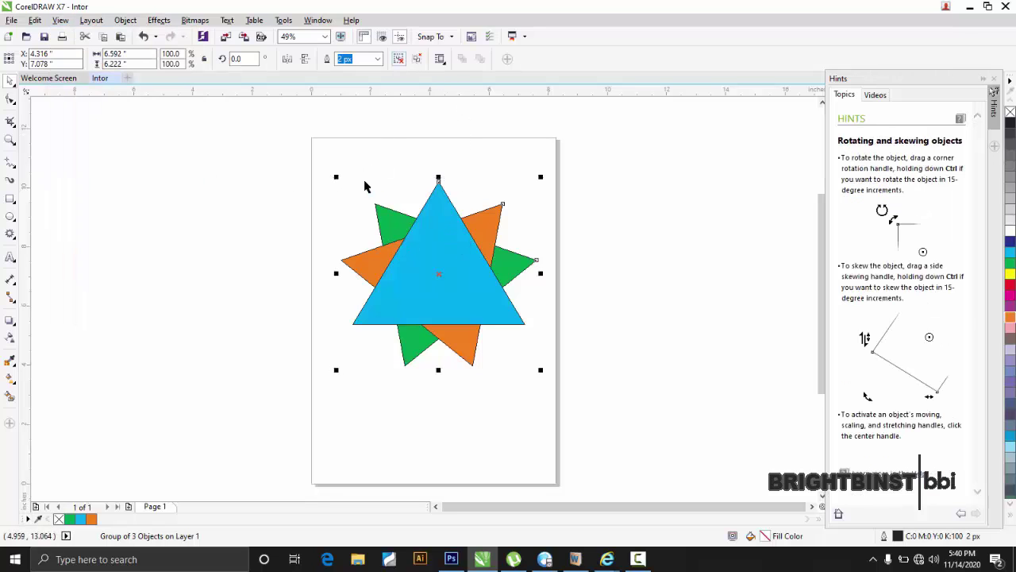
left_click(364, 183)
left_click_drag(432, 260, 365, 205)
left_click_drag(481, 290, 433, 402)
left_click_drag(540, 270, 461, 252)
left_click_drag(369, 208, 374, 220)
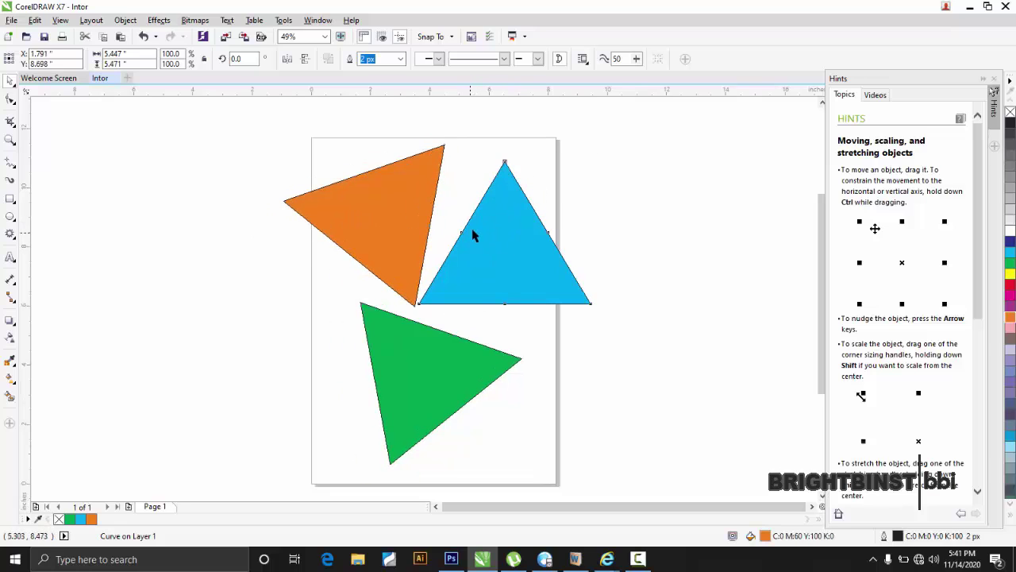
- Shift the blue and green triangles slightly, and turn on Preview Selected Only with the green triangle selected
left_click(472, 231)
left_click_drag(486, 236, 481, 240)
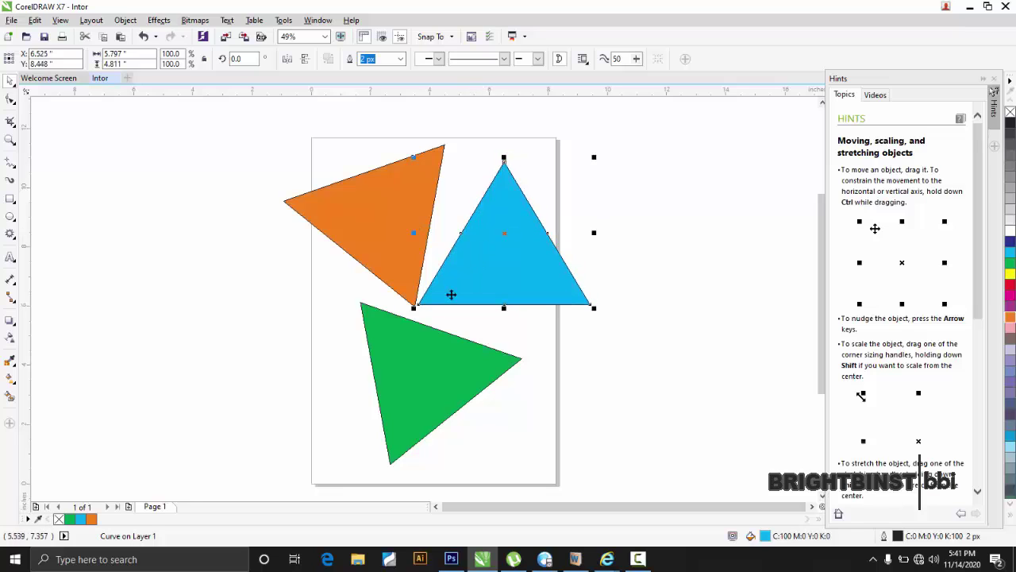
left_click_drag(425, 361, 410, 343)
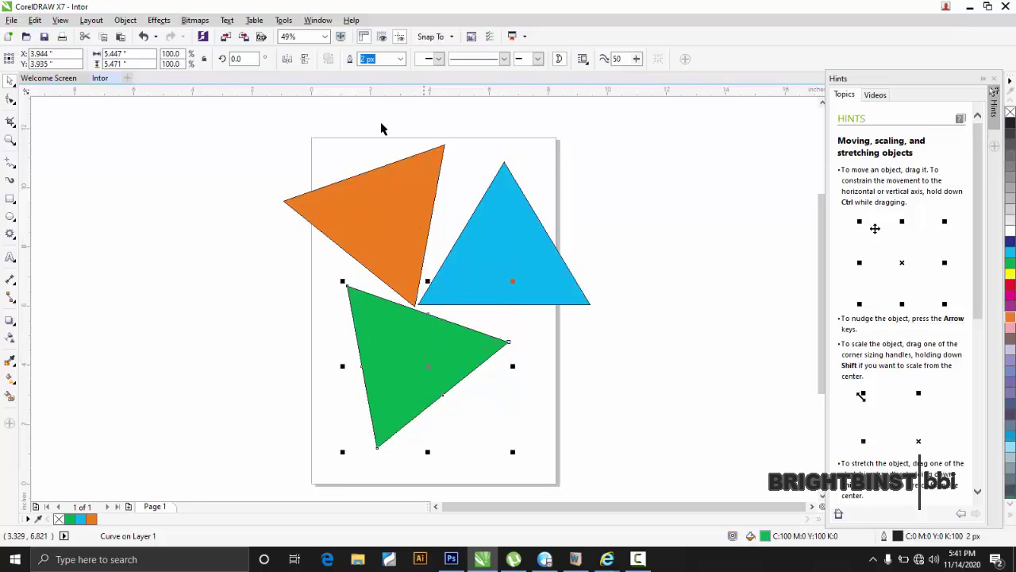
left_click(60, 20)
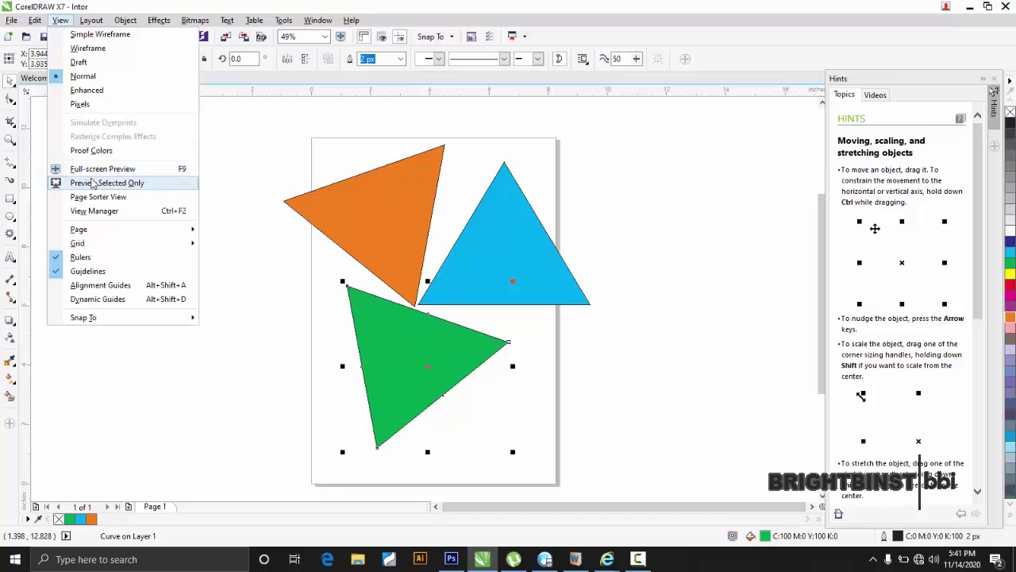
left_click(92, 184)
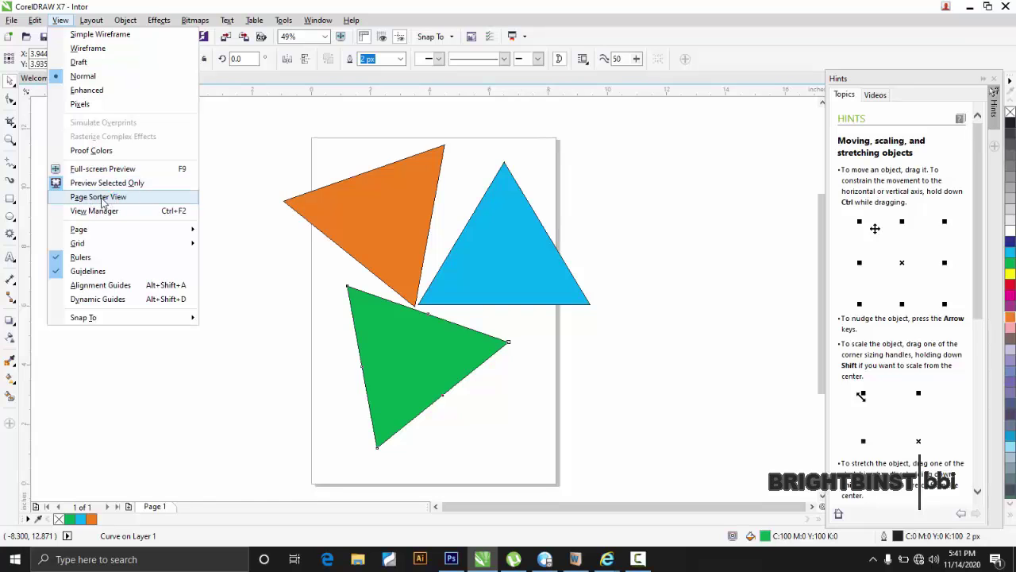
- View page 1 in Page Sorter View and return to the drawing page
left_click(101, 197)
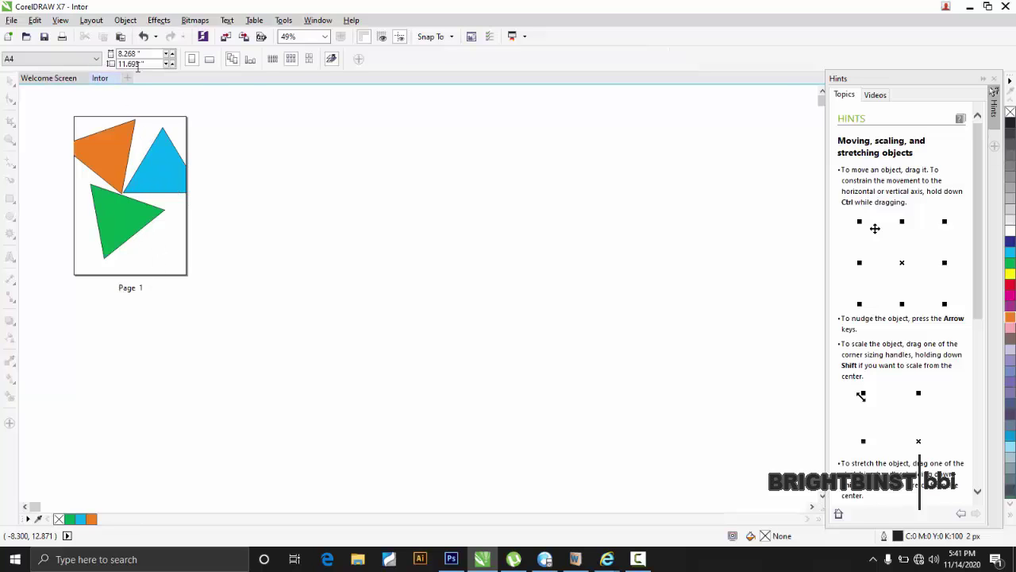
left_click(60, 19)
left_click(90, 198)
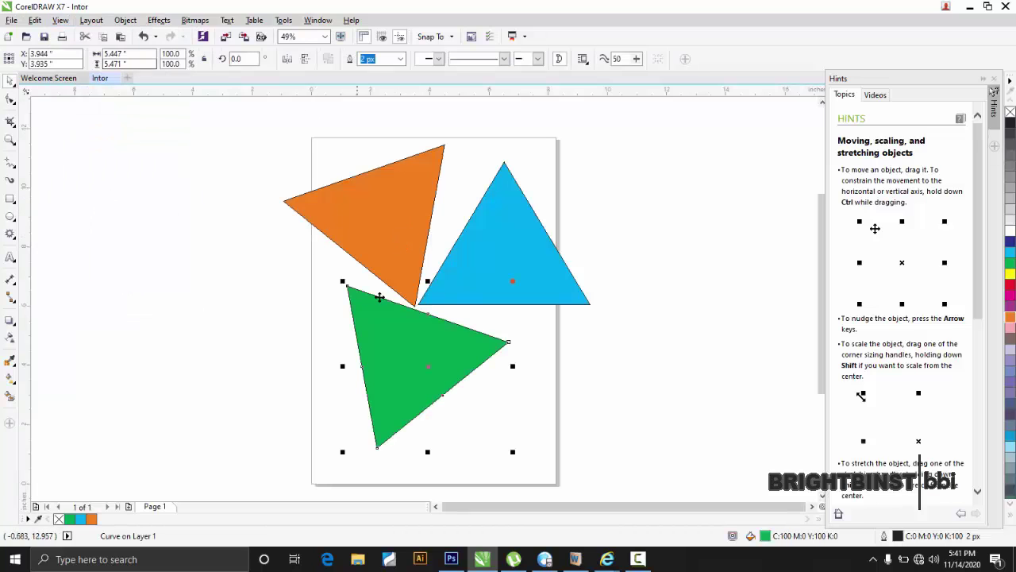
- Add two blank pages after page 1, check all pages in Page Sorter View and return to page 3
left_click(128, 509)
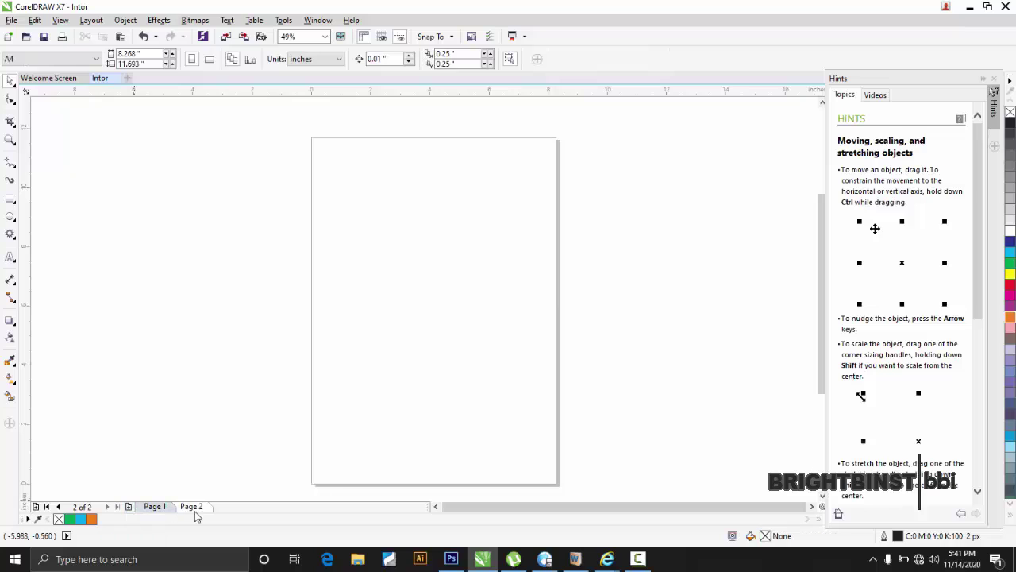
left_click(129, 509)
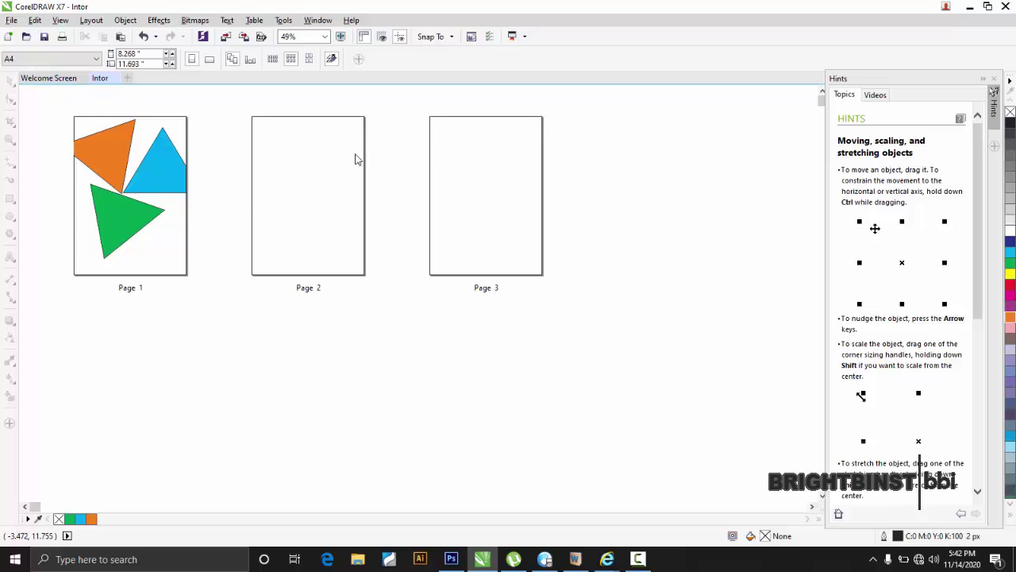
left_click(62, 20)
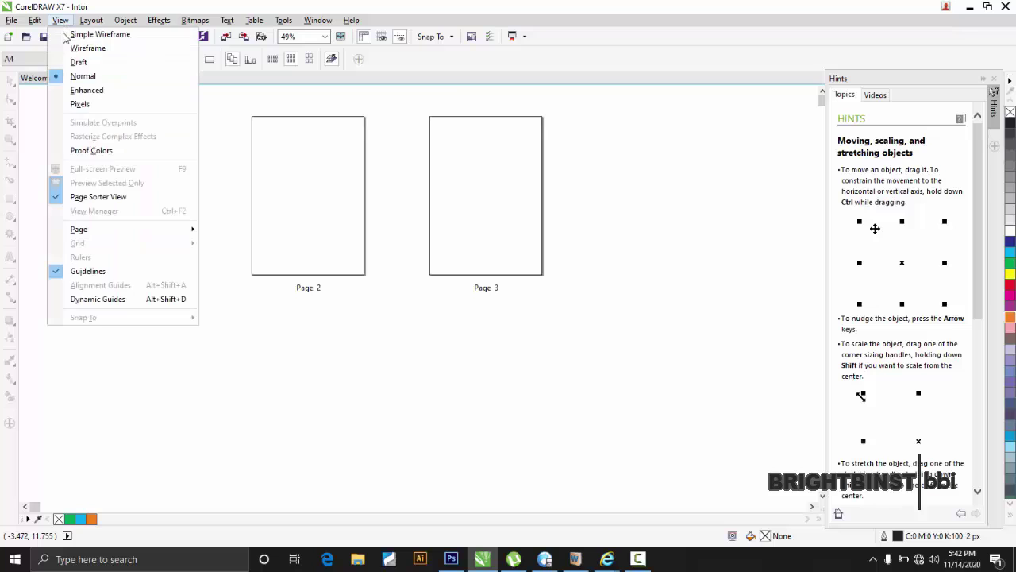
left_click(58, 202)
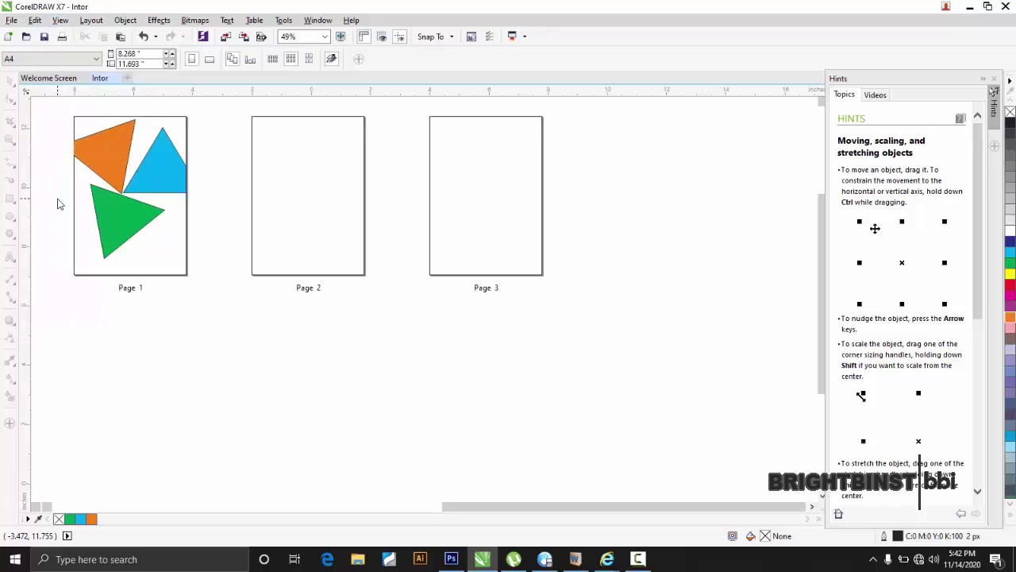
- Examine the View Manager with page 3 zoomed out to 26%, and close it again
left_click(61, 21)
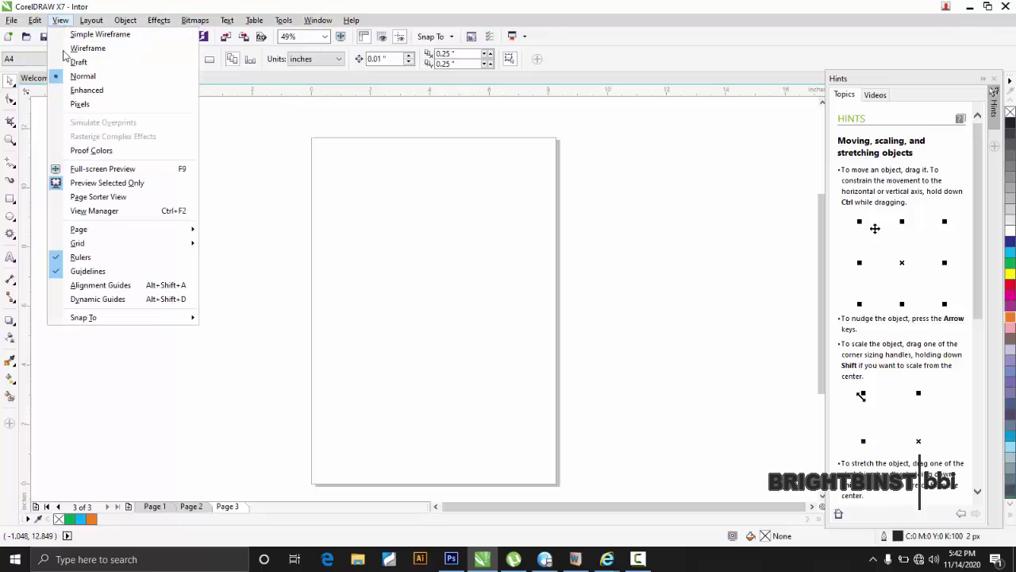
left_click(103, 213)
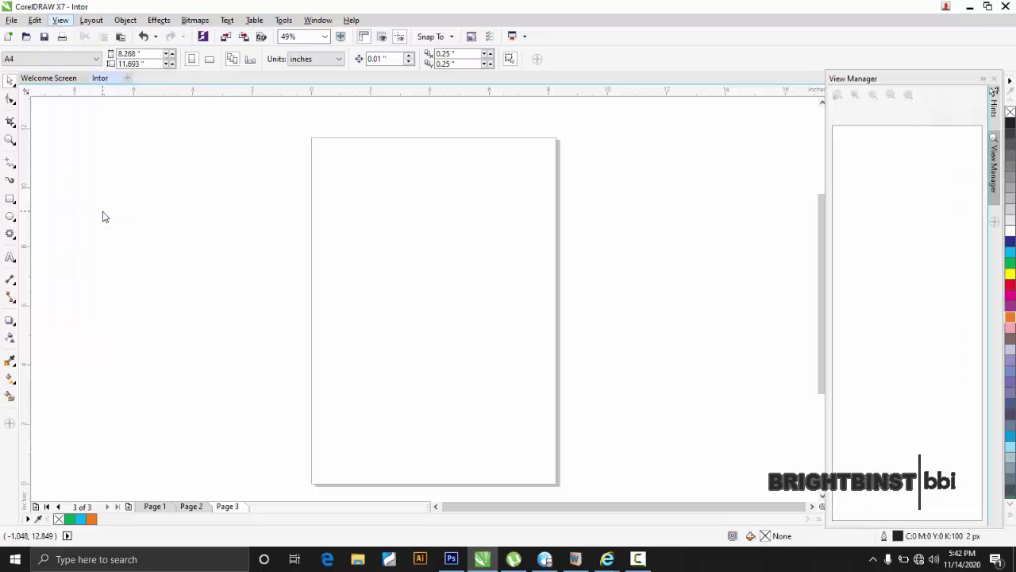
scroll(503, 236, "down", 2)
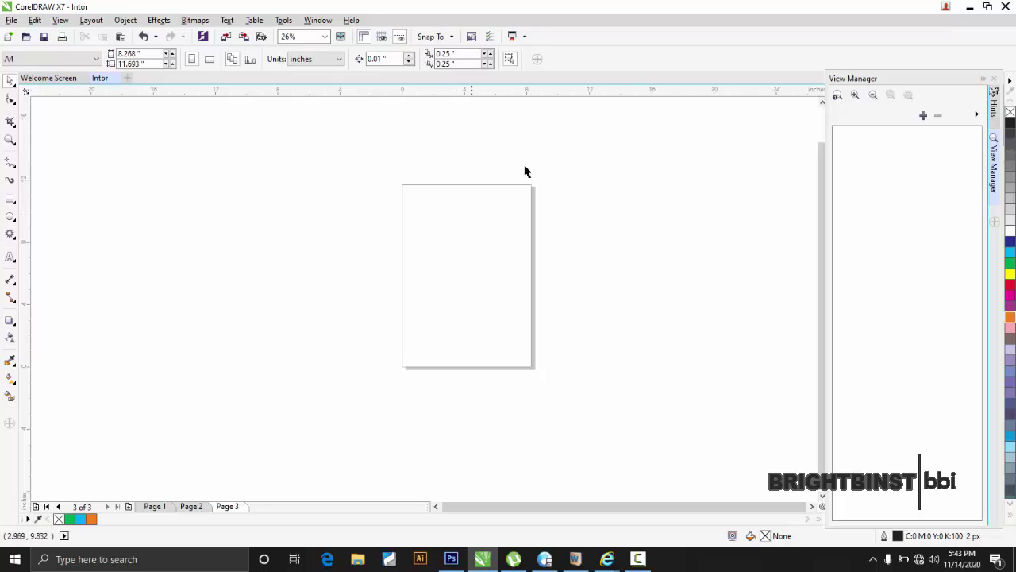
left_click(60, 20)
left_click(56, 210)
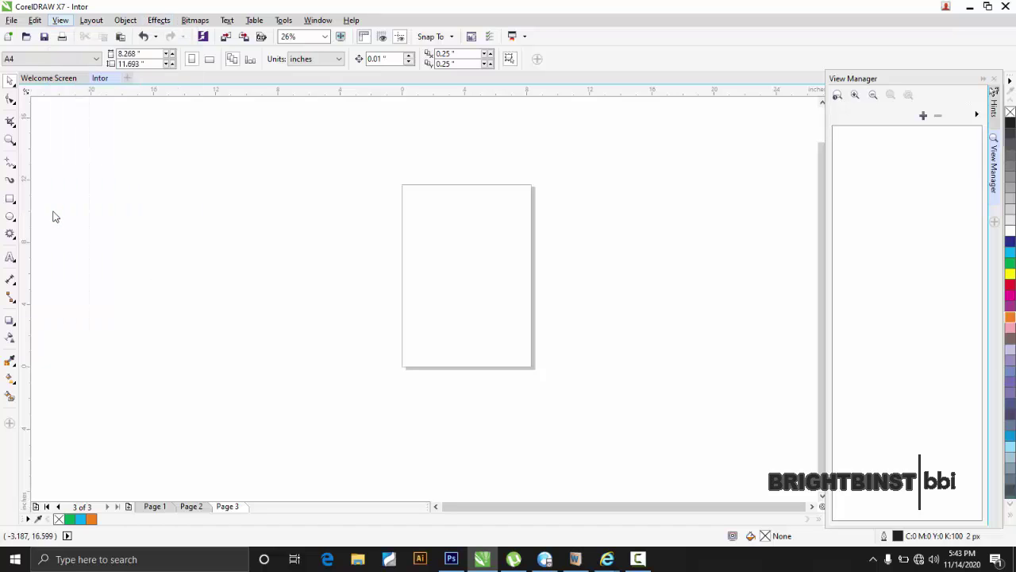
left_click(59, 22)
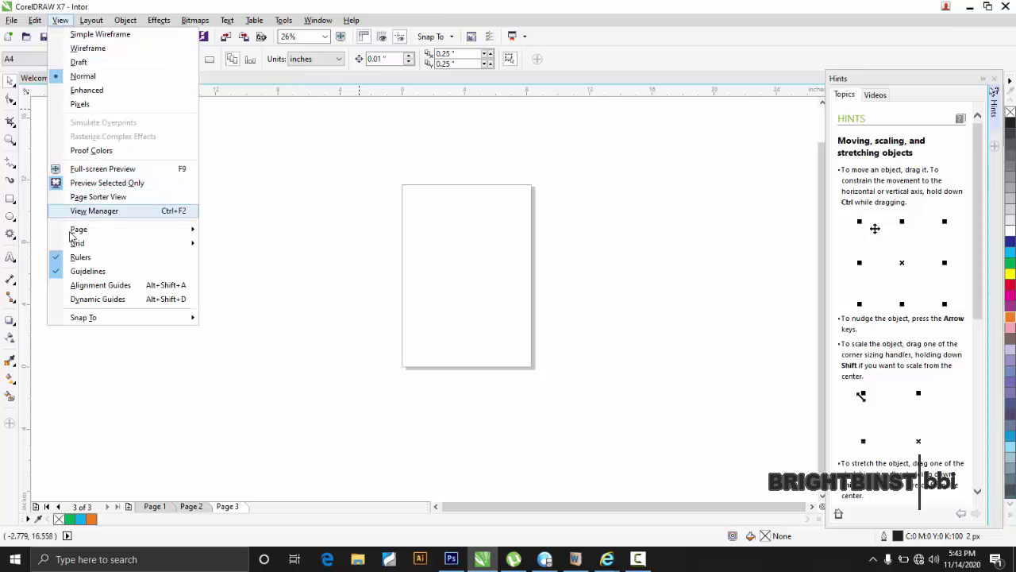
mouse_move(121, 229)
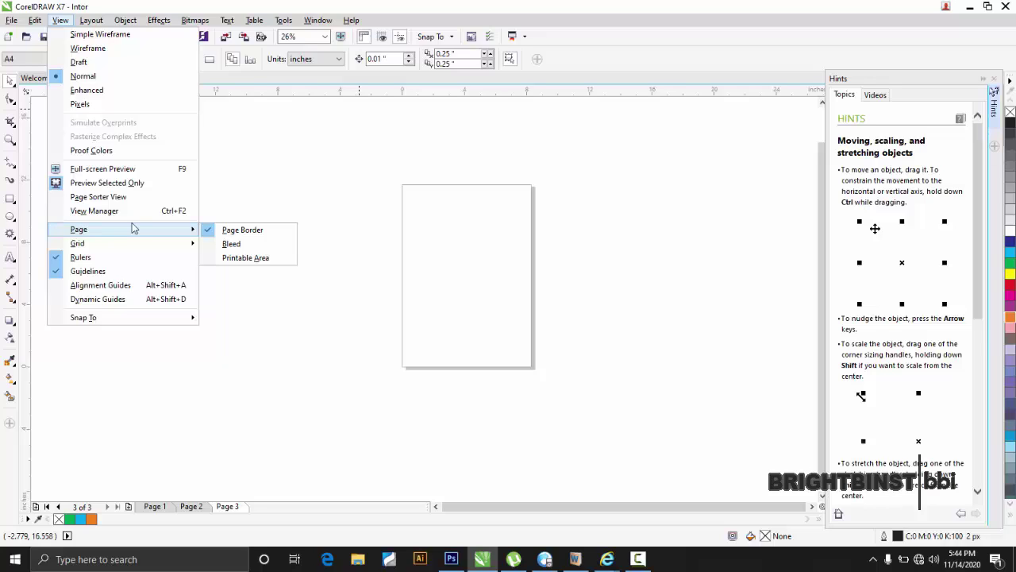
mouse_move(92, 229)
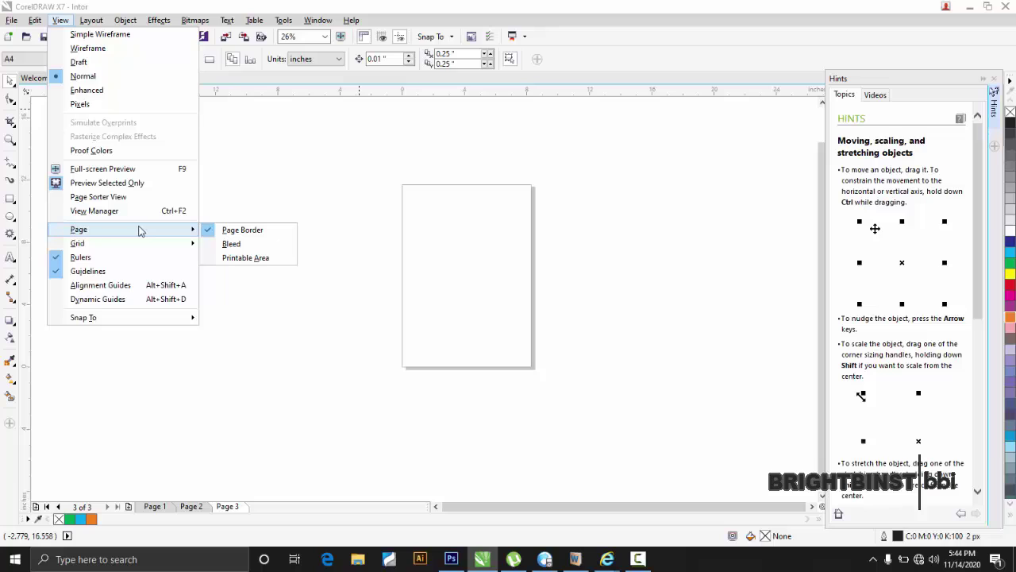
left_click(284, 188)
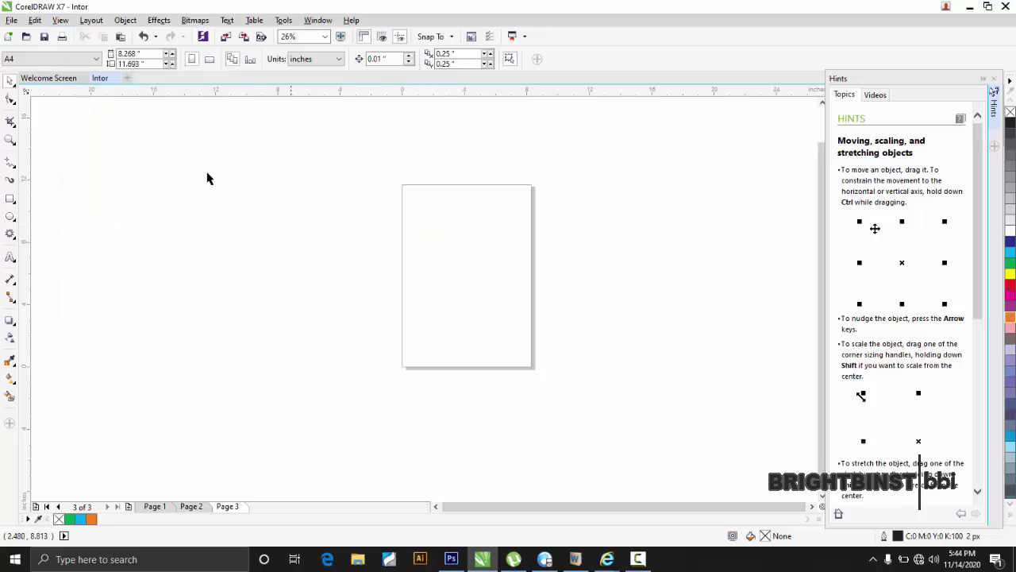
- Turn off the Page Border display on page 3
left_click(9, 141)
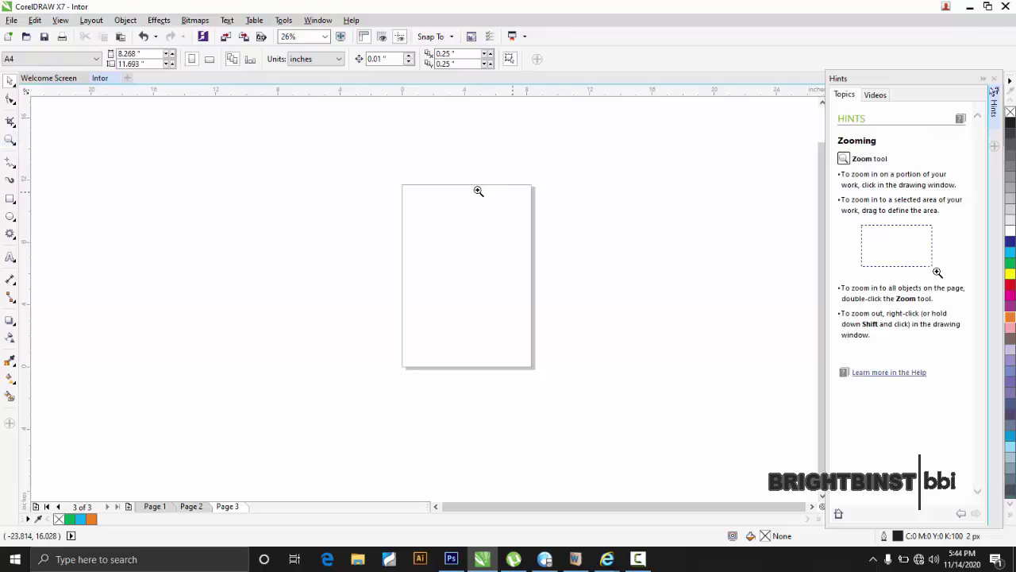
left_click_drag(357, 167, 560, 388)
key("space")
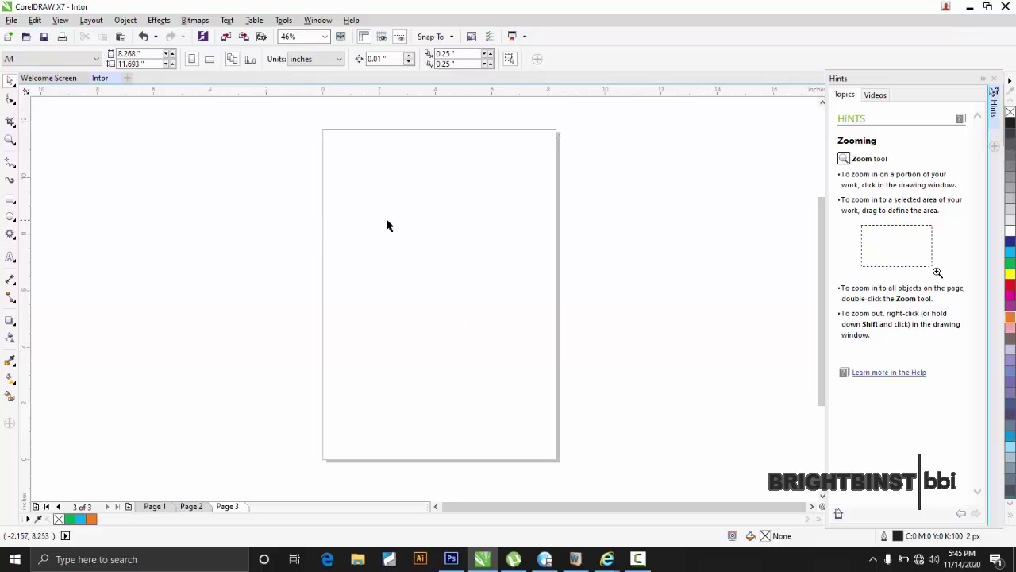
left_click(60, 20)
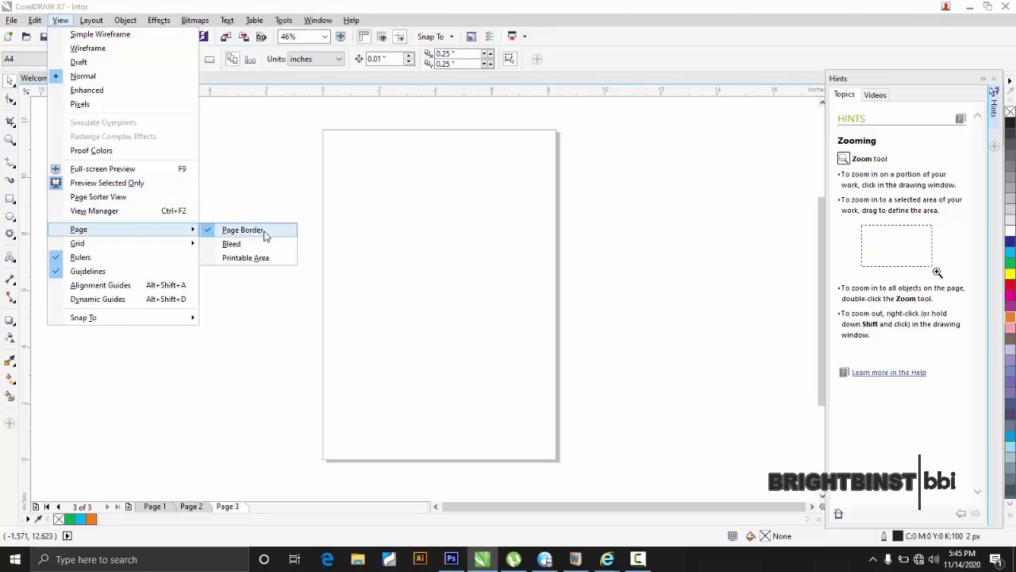
left_click(210, 230)
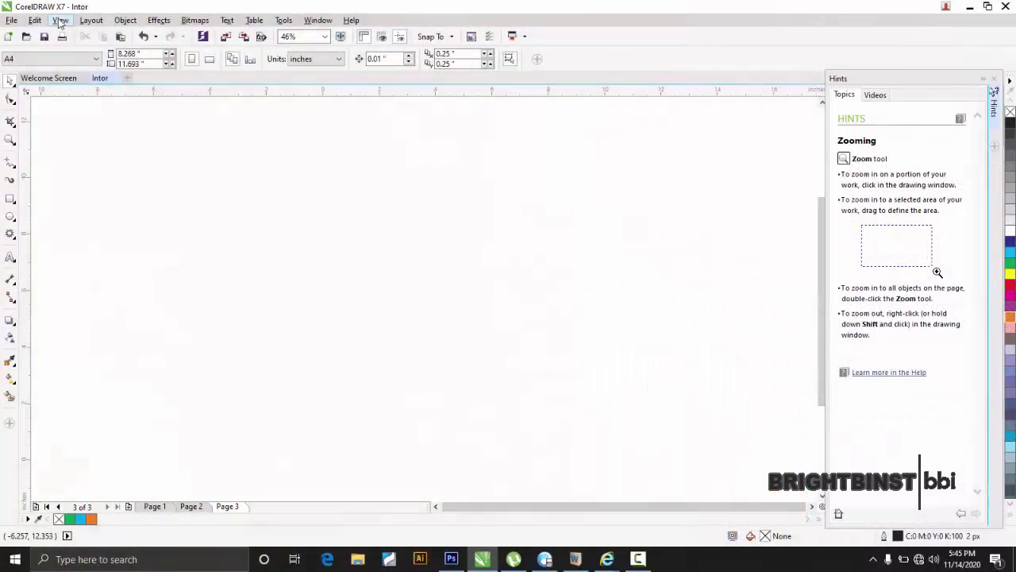
- Turn the Page Border display back on for page 3
left_click(59, 20)
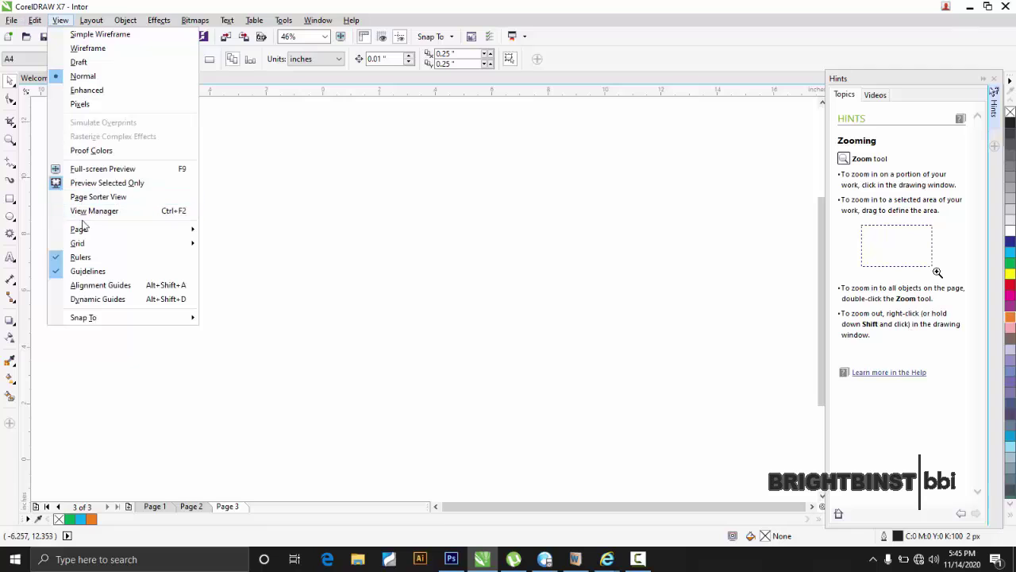
mouse_move(87, 231)
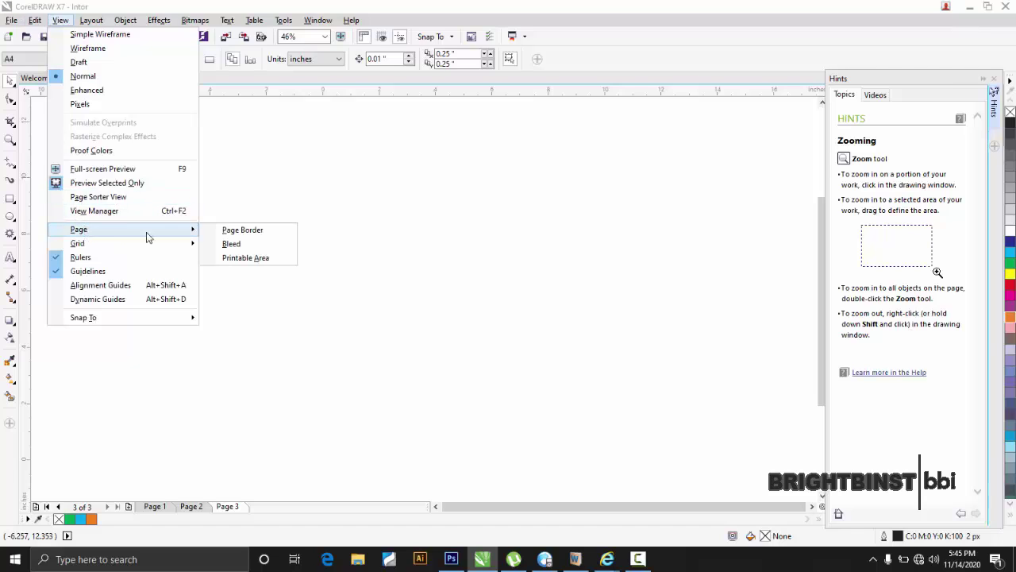
left_click(232, 231)
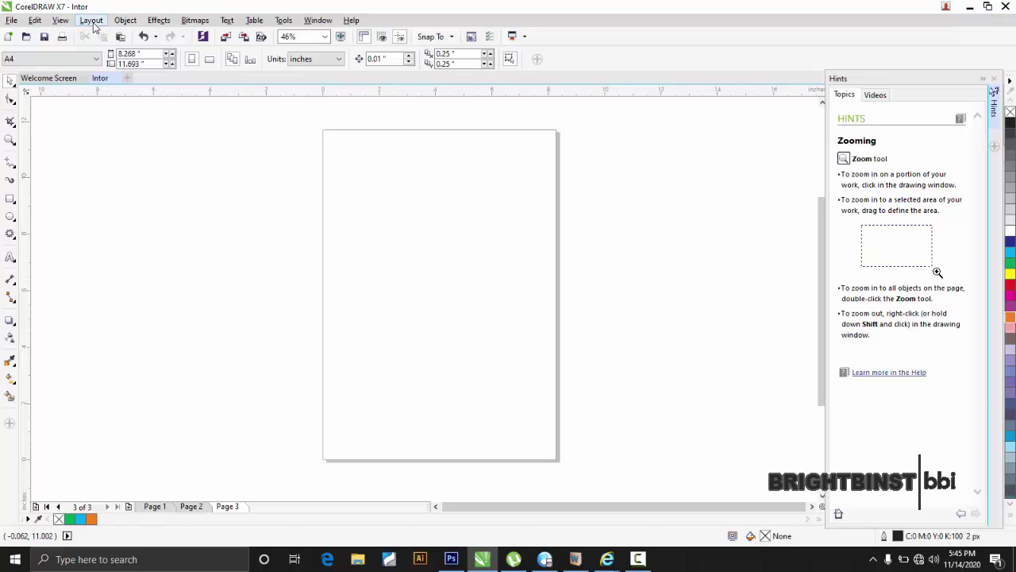
- Toggle the Page Border display of page 3 off and back on
left_click(61, 21)
mouse_move(151, 234)
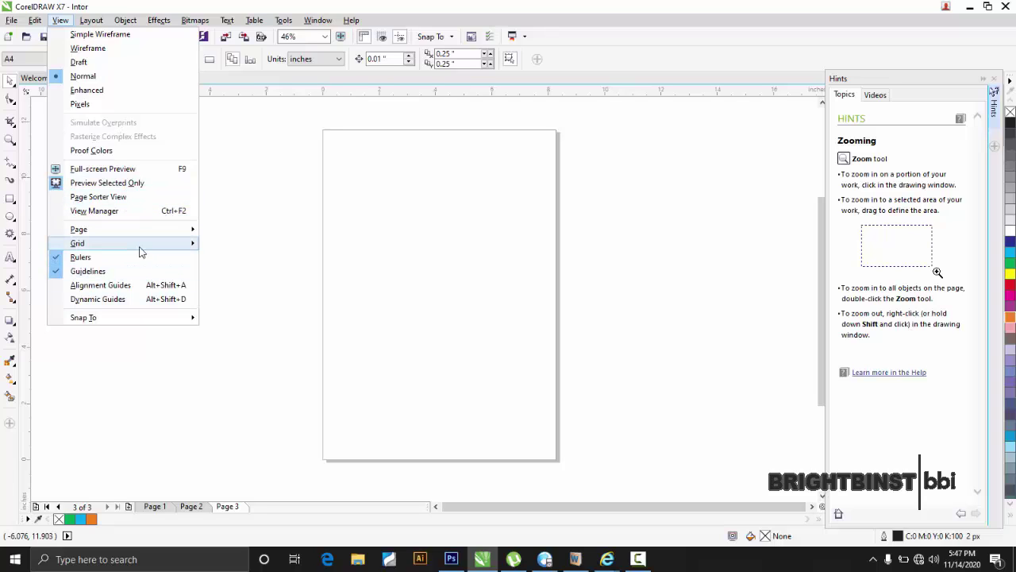
mouse_move(140, 252)
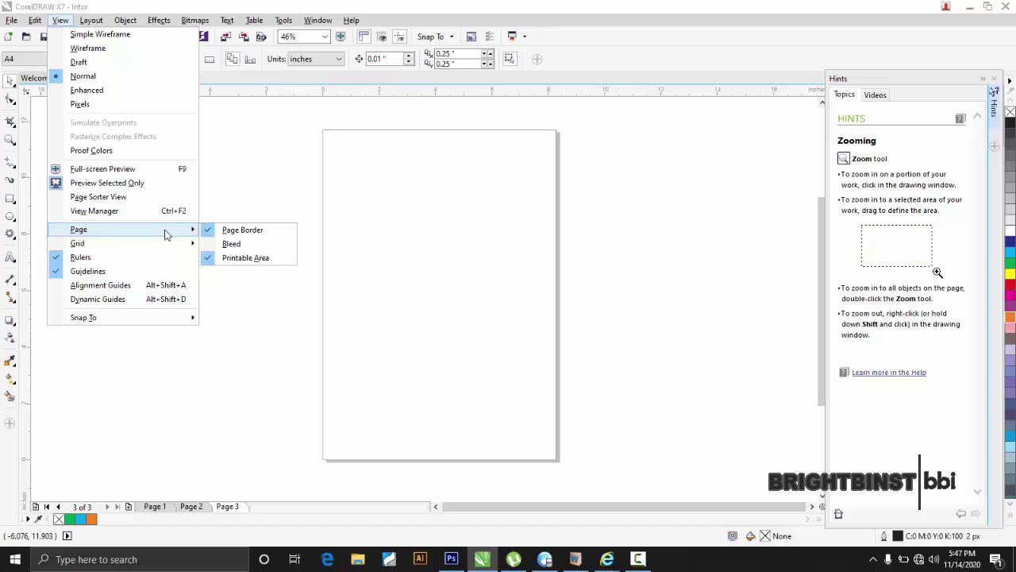
left_click(233, 231)
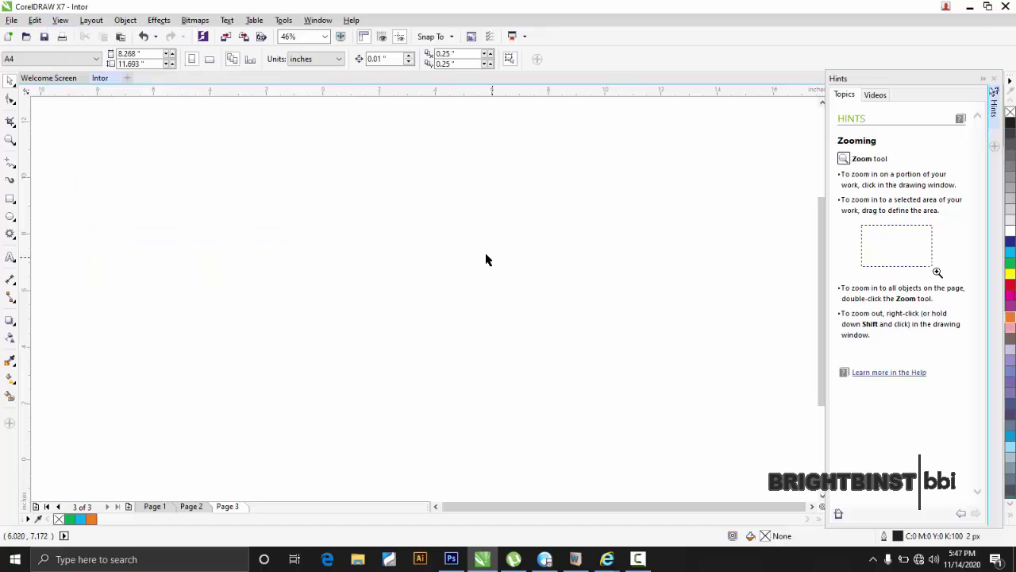
left_click(68, 21)
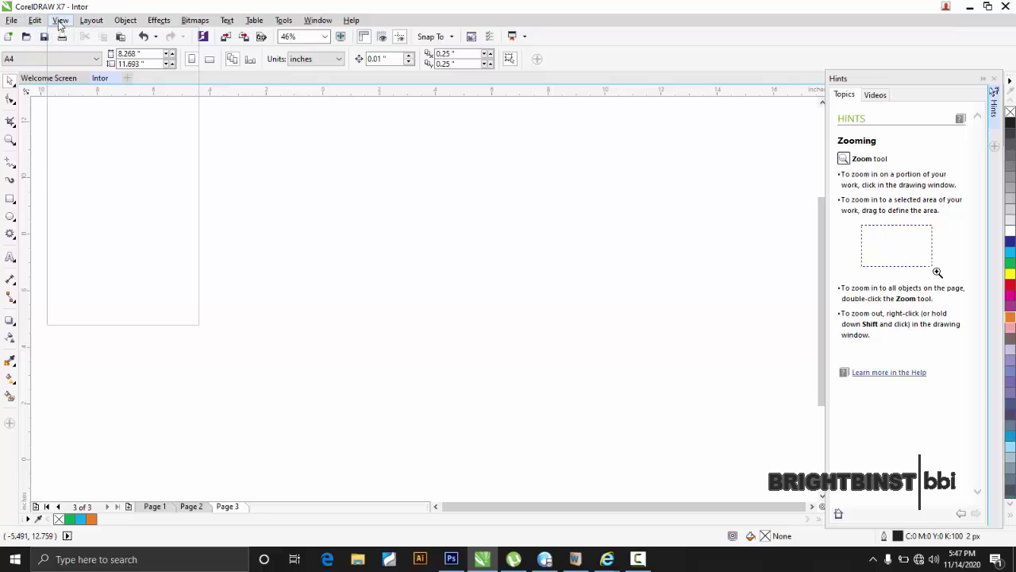
mouse_move(101, 233)
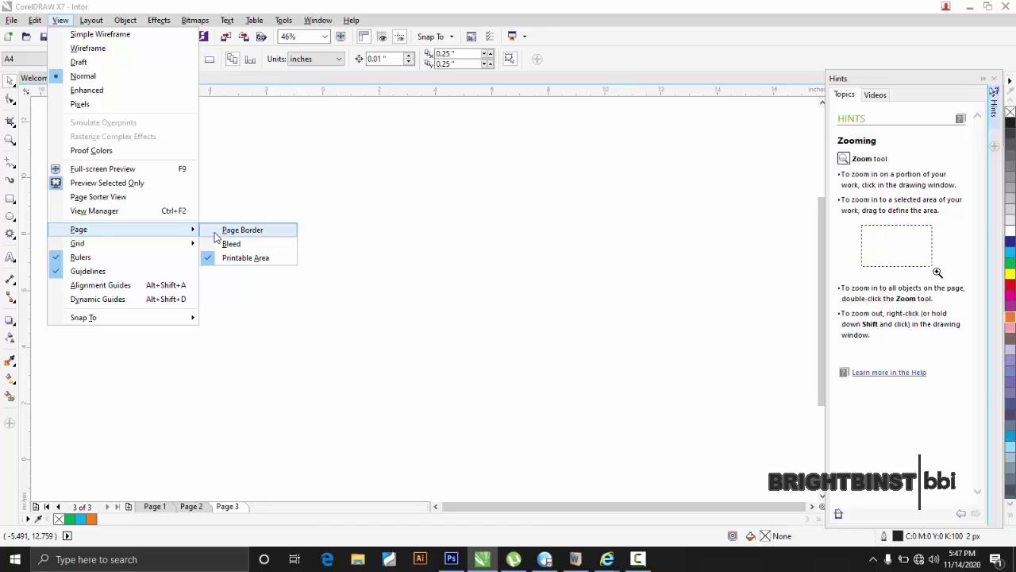
left_click(216, 233)
- Turn off the Printable Area display for the page
left_click(60, 21)
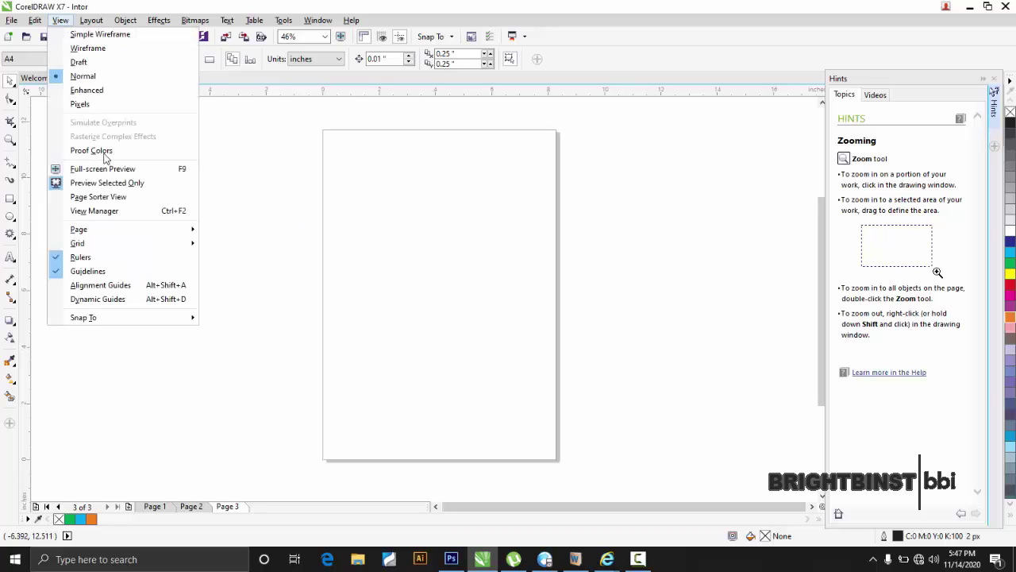
mouse_move(90, 230)
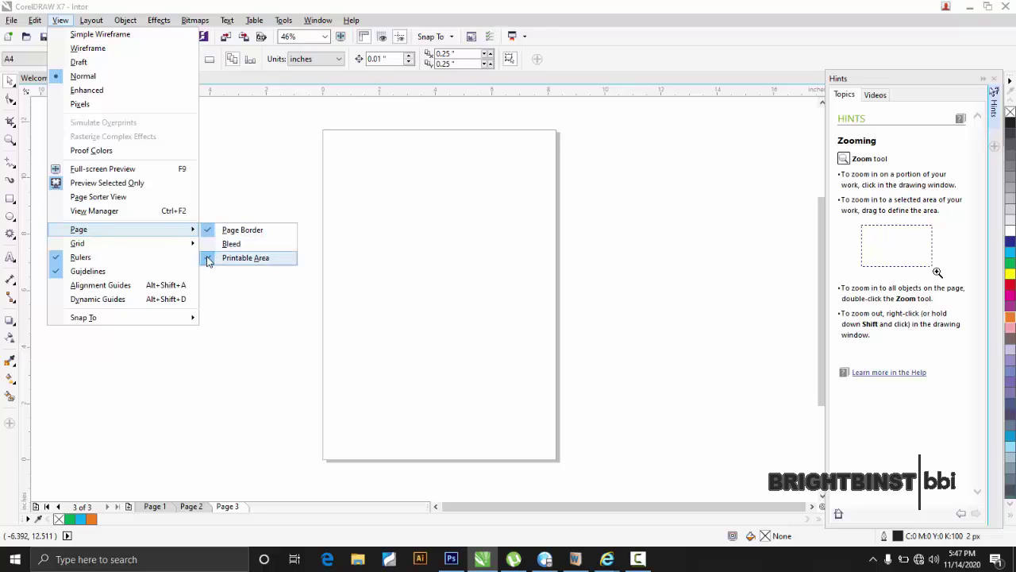
left_click(209, 259)
- Show the Document Grid over page 3
left_click(61, 21)
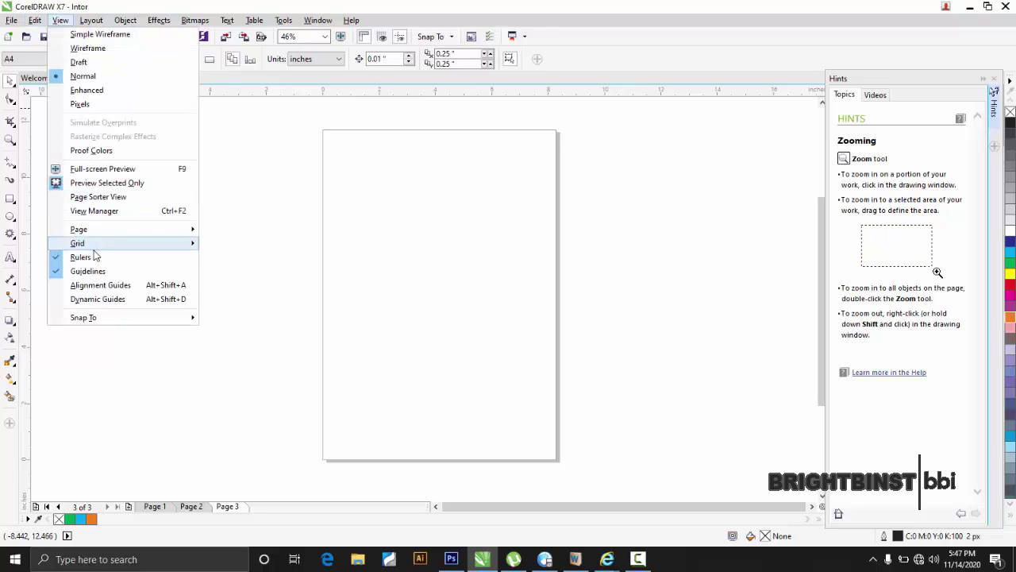
mouse_move(87, 246)
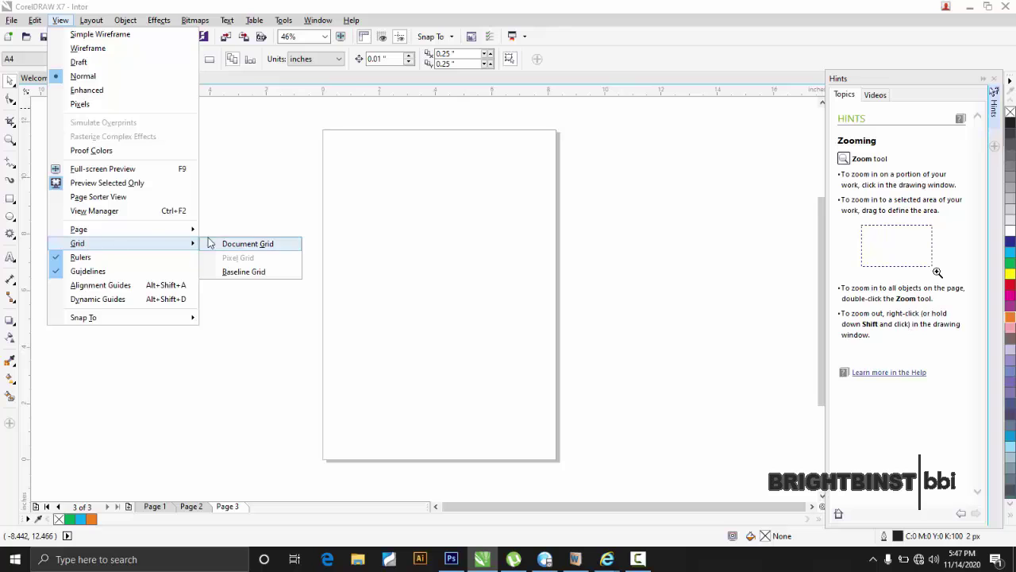
left_click(248, 246)
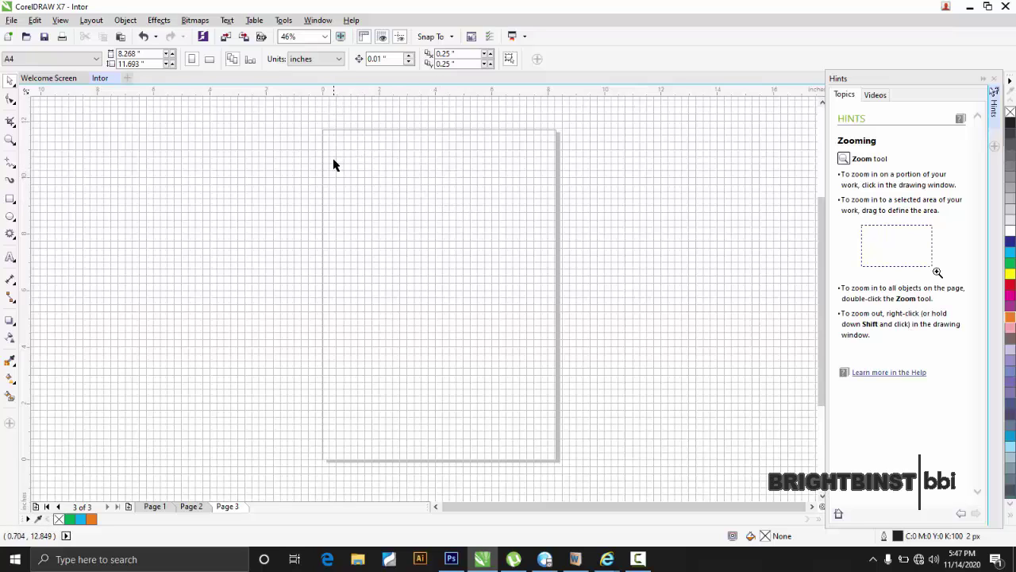
- Draw a rectangle about 2.68 by 3.49 inches in the page's upper left and shift it slightly to about X 2.34, Y 8.29 inches
left_click(10, 199)
left_click_drag(348, 174, 424, 273)
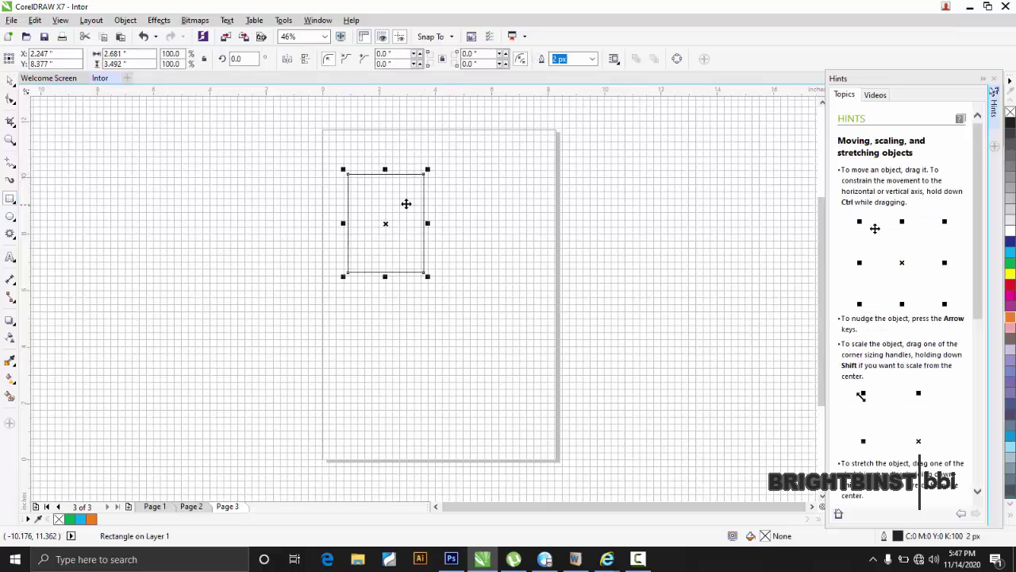
mouse_move(388, 224)
left_mouse_down()
mouse_move(395, 233)
mouse_move(382, 216)
left_mouse_up()
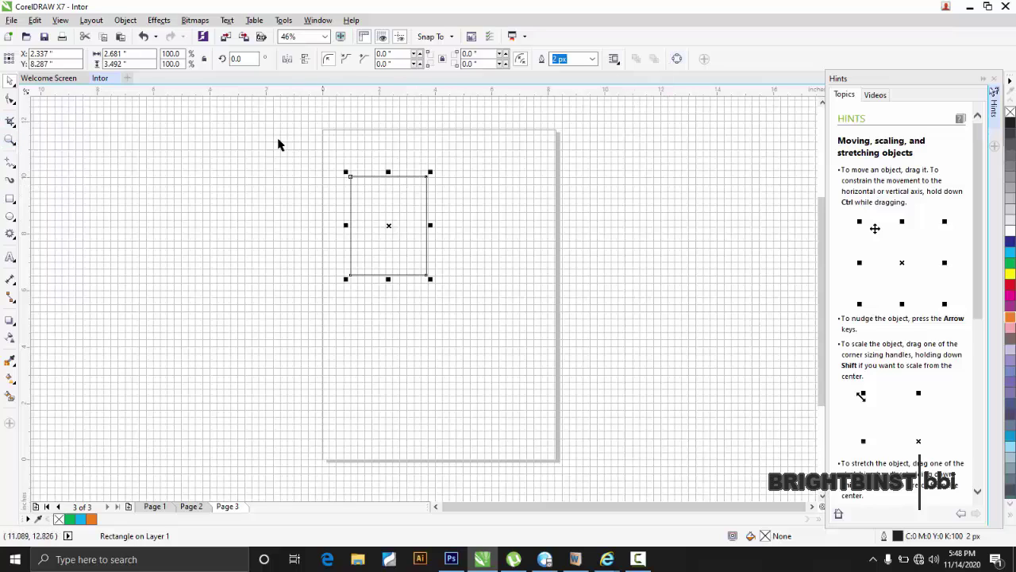
- Convert the rectangle to curves, add nodes on its upper and left edges, and pull the upper-left corner node inward with the Shape tool
key("F5")
left_click(10, 101)
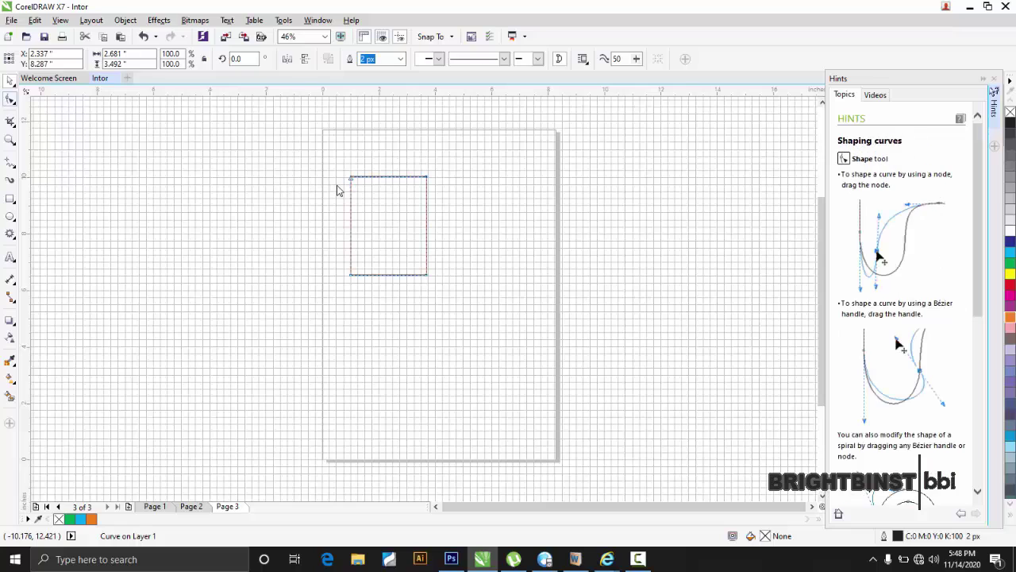
left_click(384, 176)
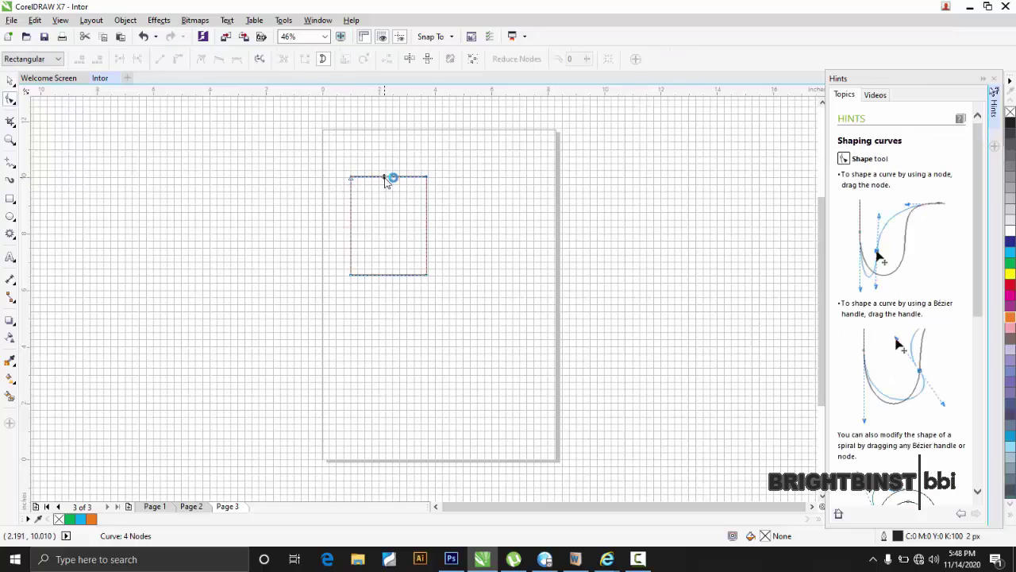
double_click(384, 178)
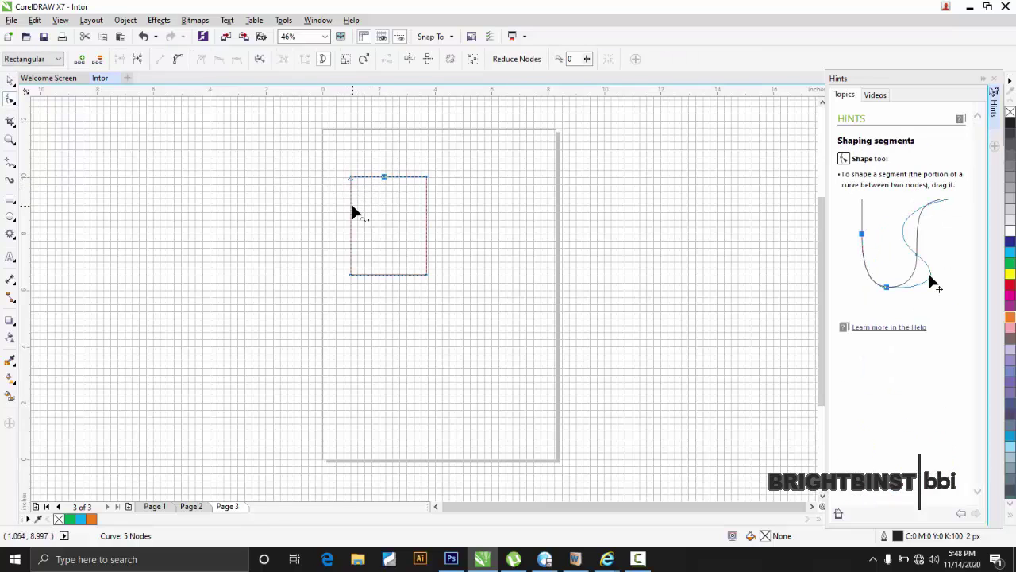
double_click(350, 205)
left_click_drag(351, 176, 378, 204)
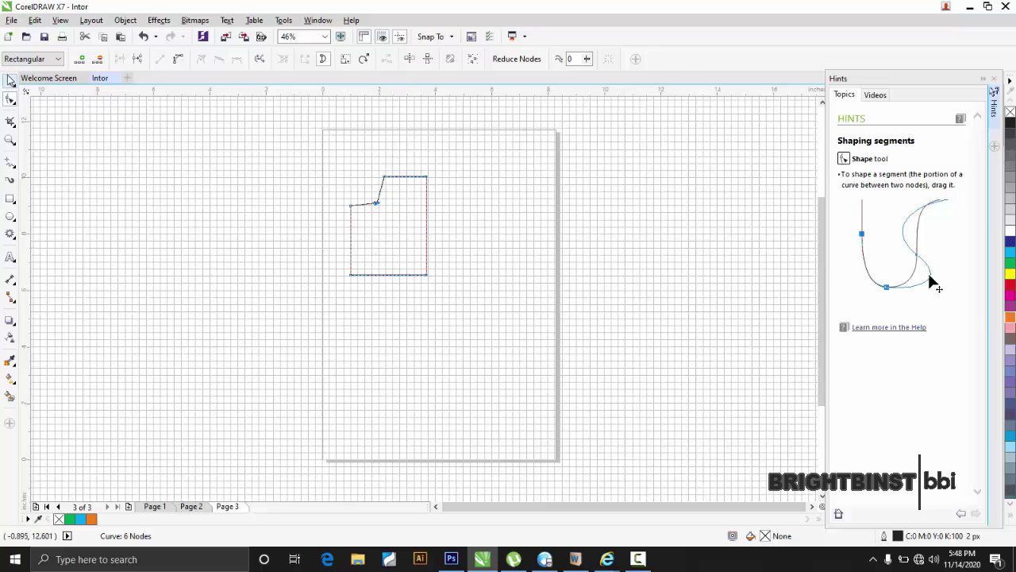
left_click(10, 80)
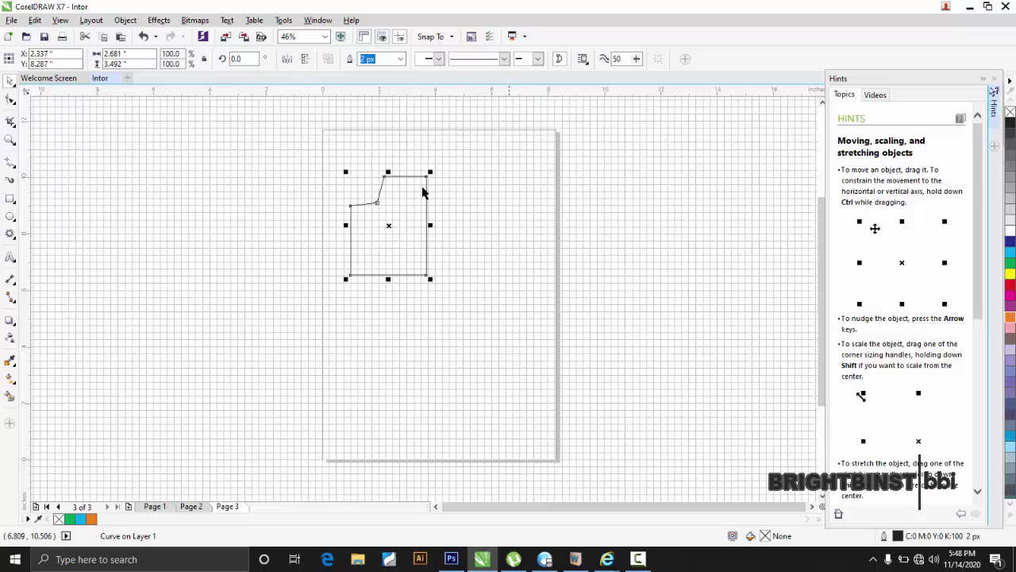
- Hide the Document Grid on page 3
left_click(60, 20)
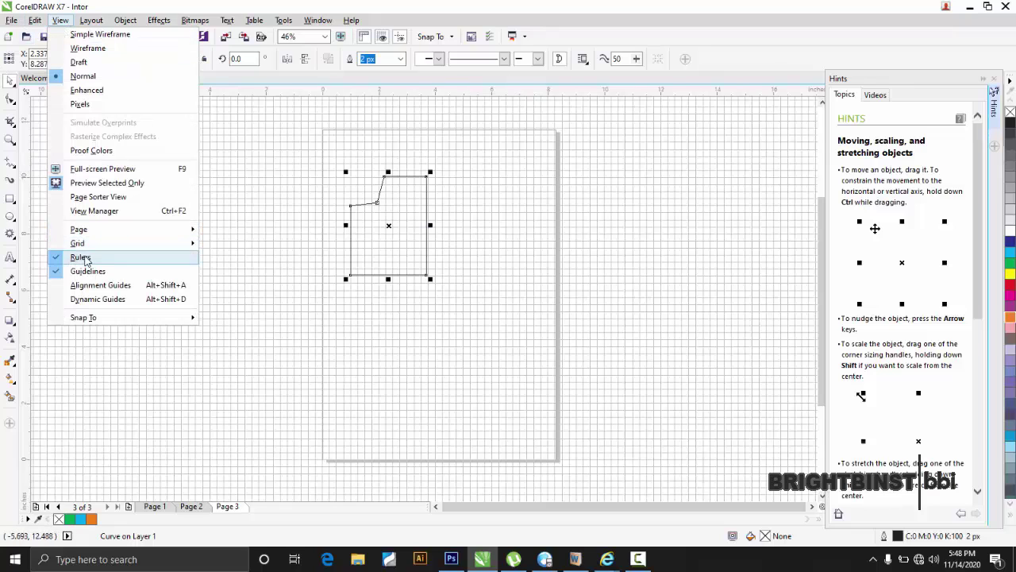
mouse_move(83, 245)
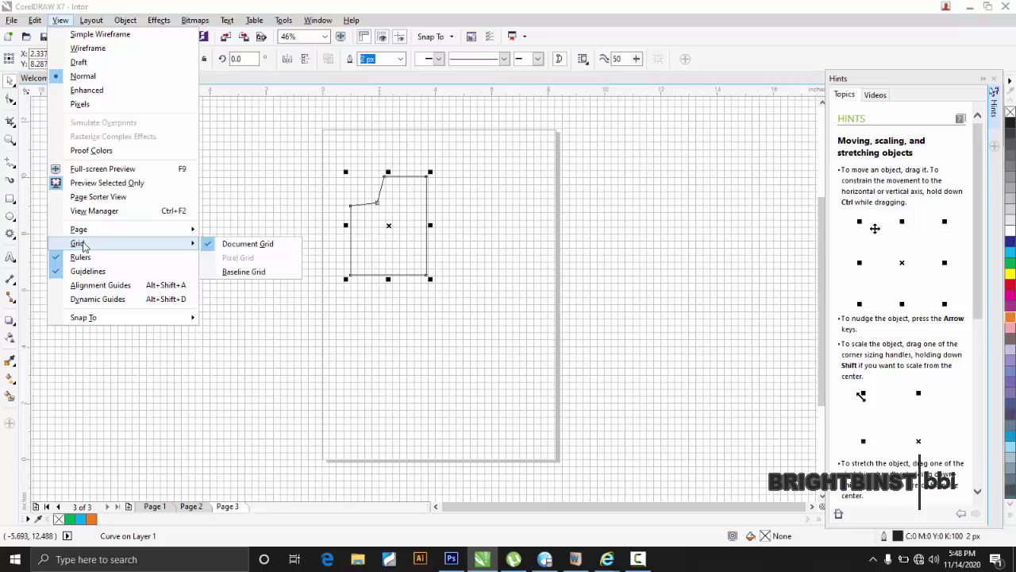
left_click(230, 247)
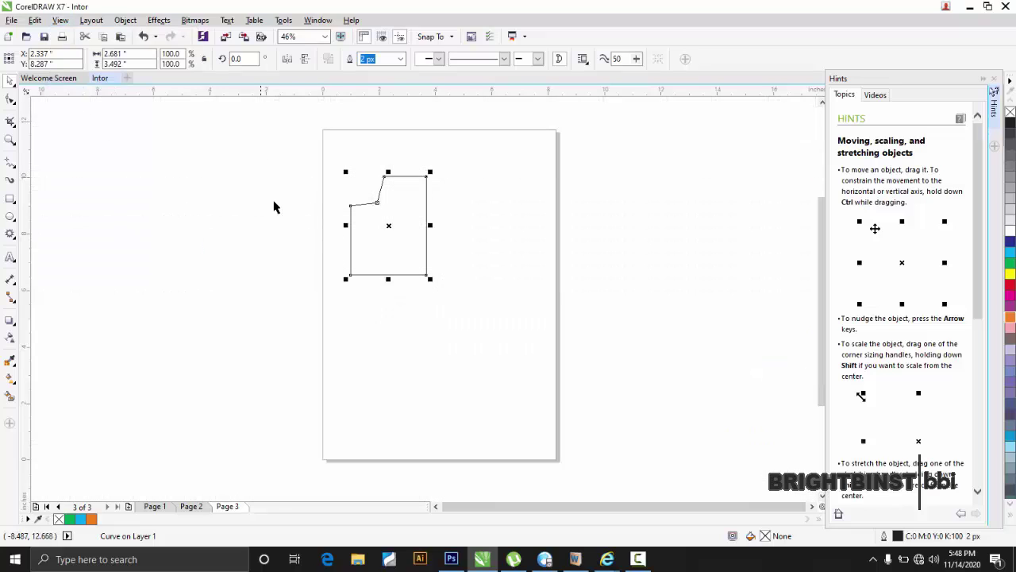
- Hide the rulers around the drawing window and show them again
left_click(60, 20)
mouse_move(183, 244)
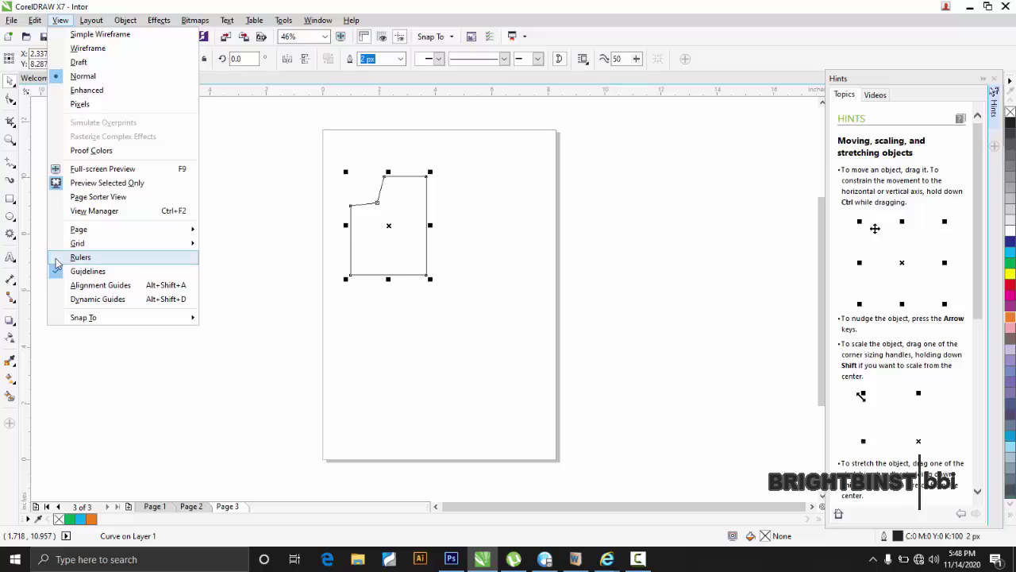
left_click(59, 259)
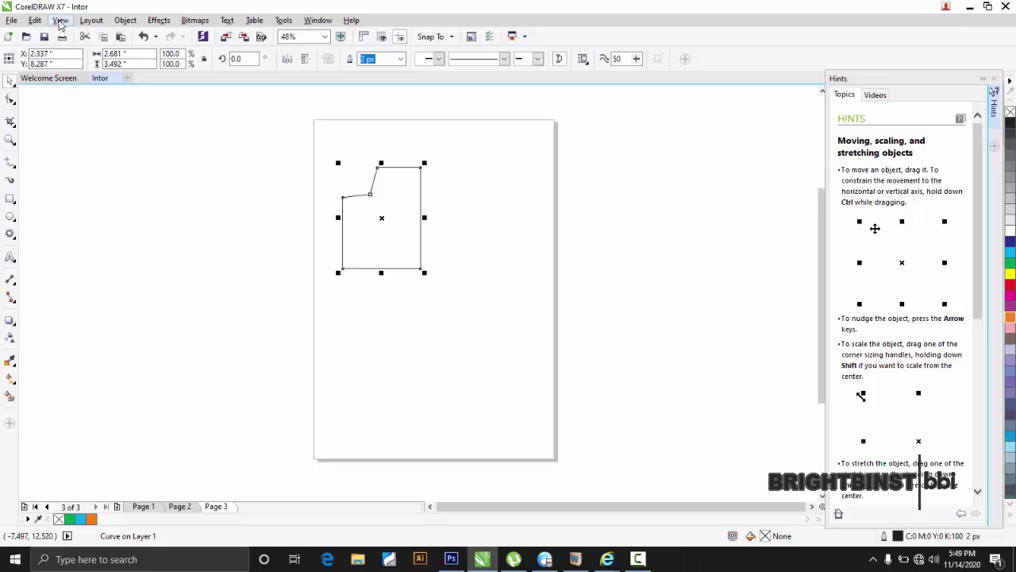
left_click(60, 22)
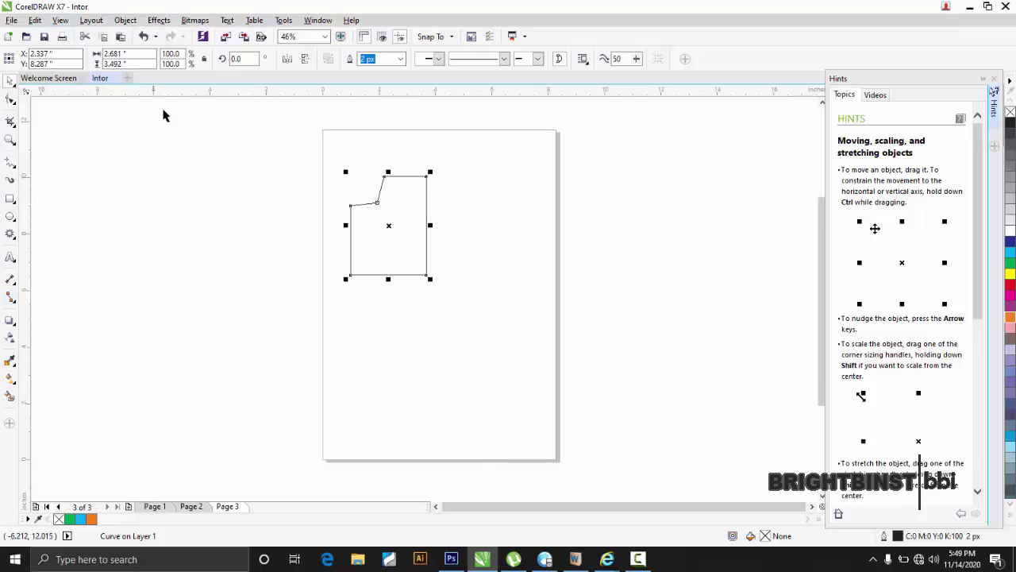
- Add a horizontal and a vertical guideline, placing the vertical one at about X 1 inch and moving the horizontal one to about Y 9.18 inches
left_click_drag(197, 132, 198, 138)
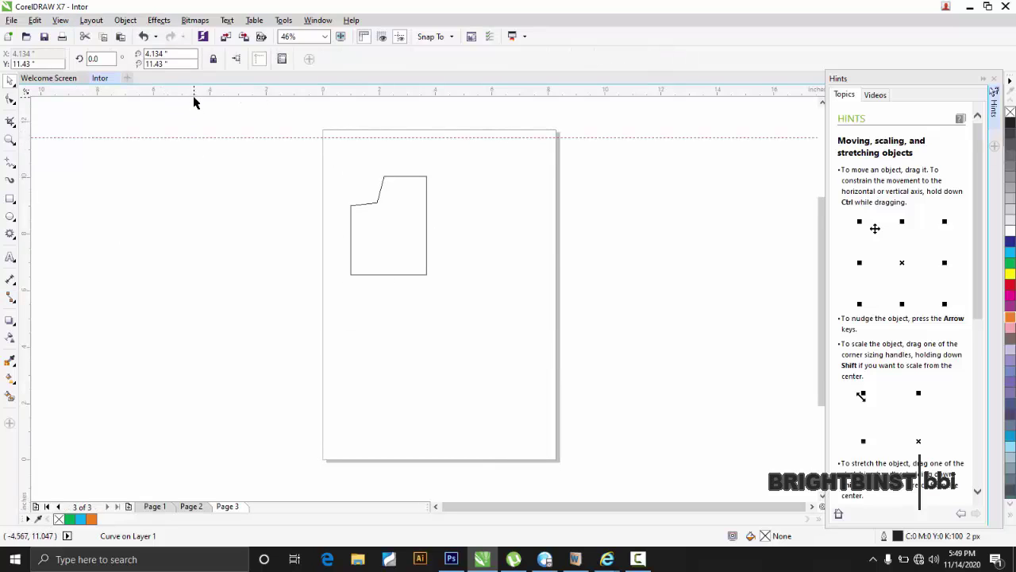
left_click_drag(146, 204, 353, 228)
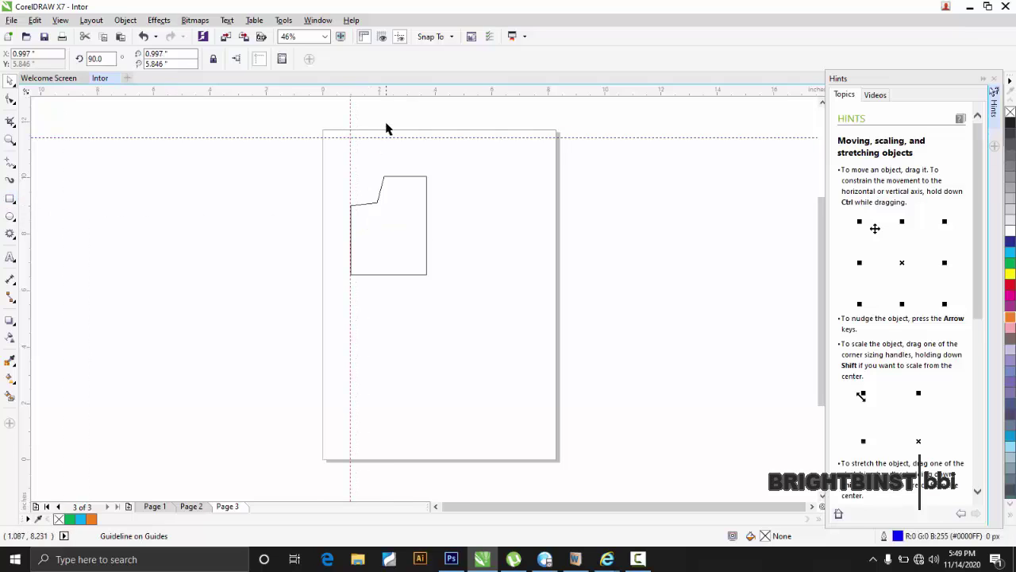
left_click_drag(387, 135, 390, 201)
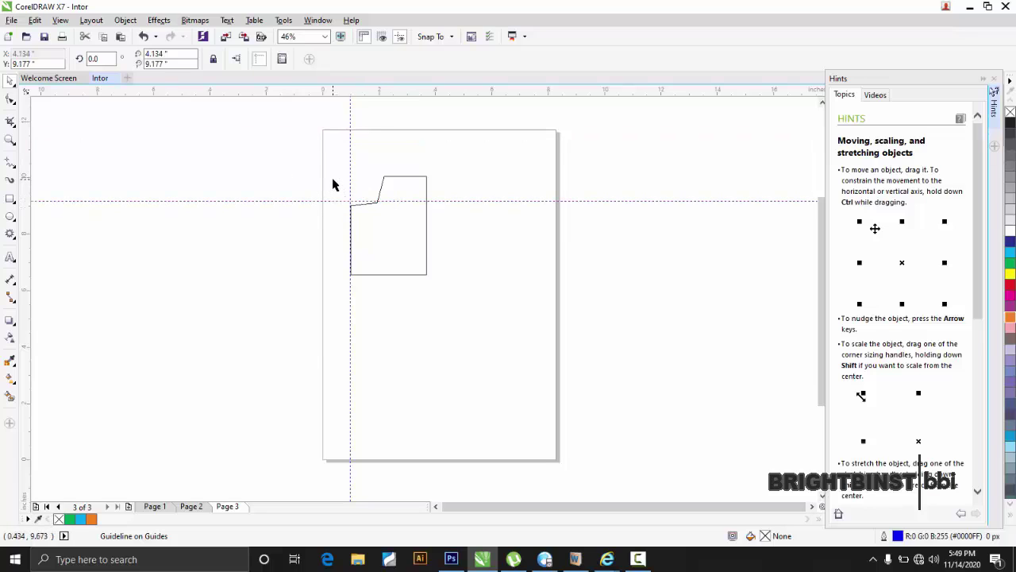
- Select all guidelines on the page and delete them
left_click_drag(310, 170, 373, 239)
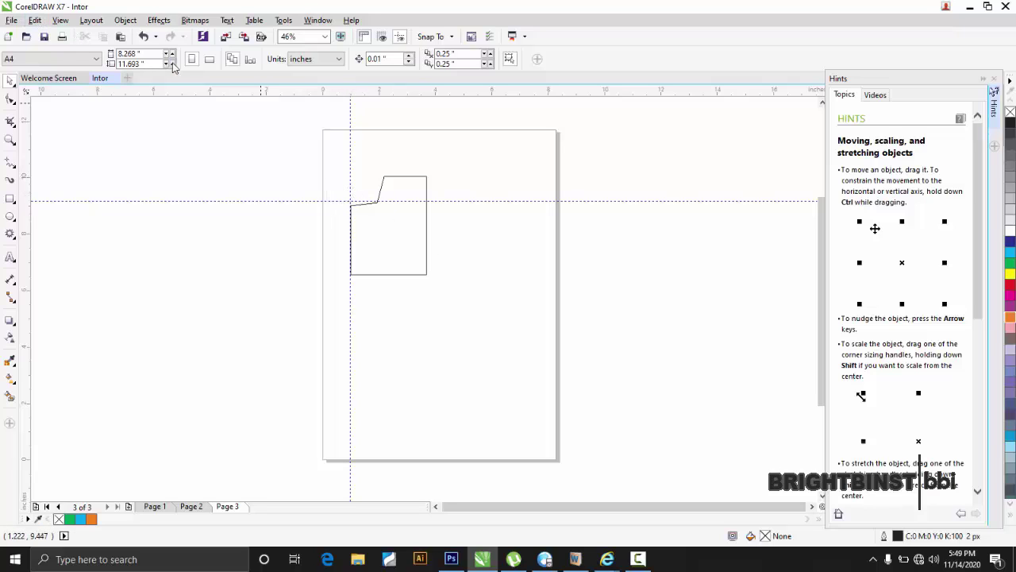
left_click(35, 20)
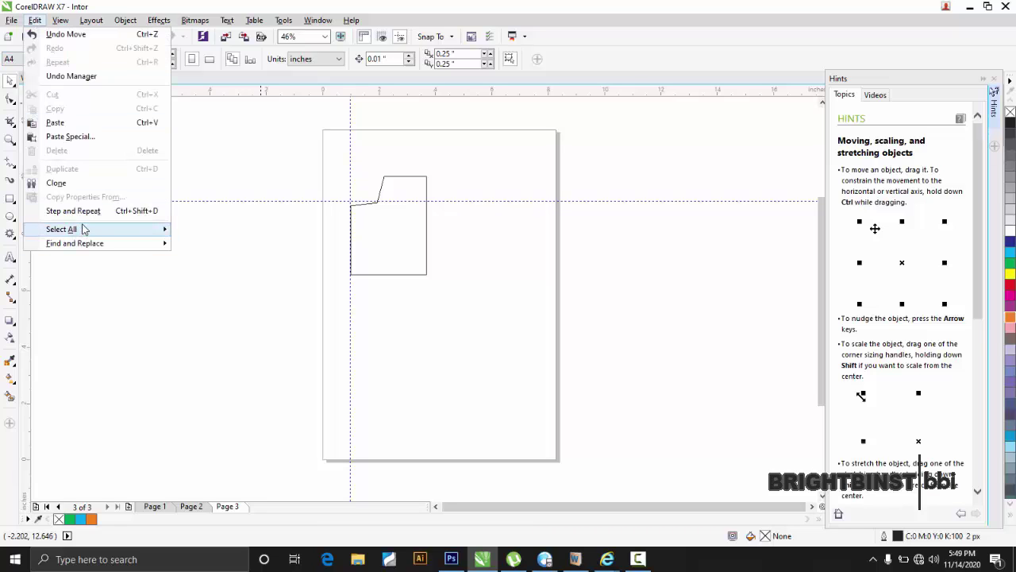
mouse_move(161, 237)
left_click(208, 258)
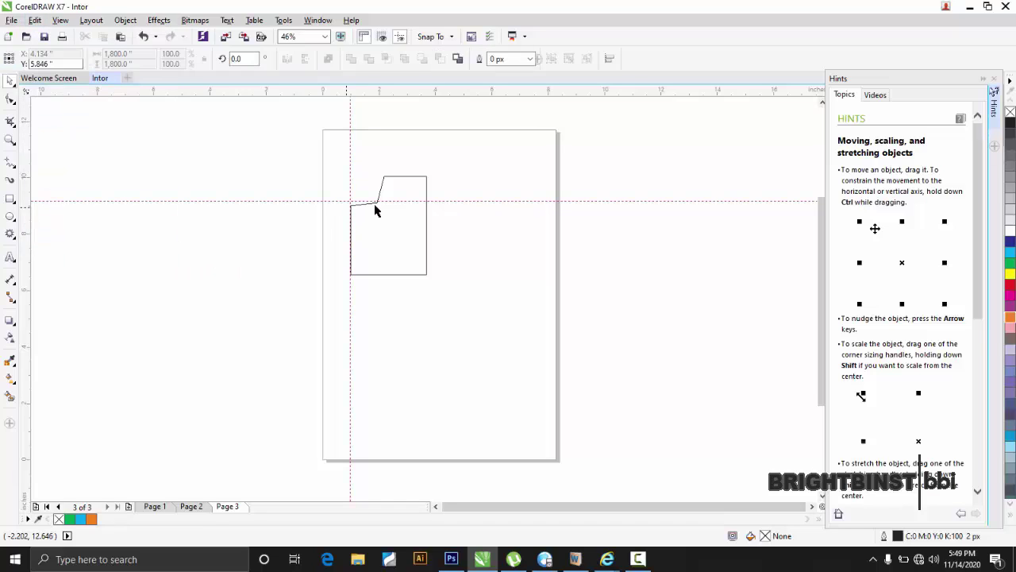
right_click(349, 198)
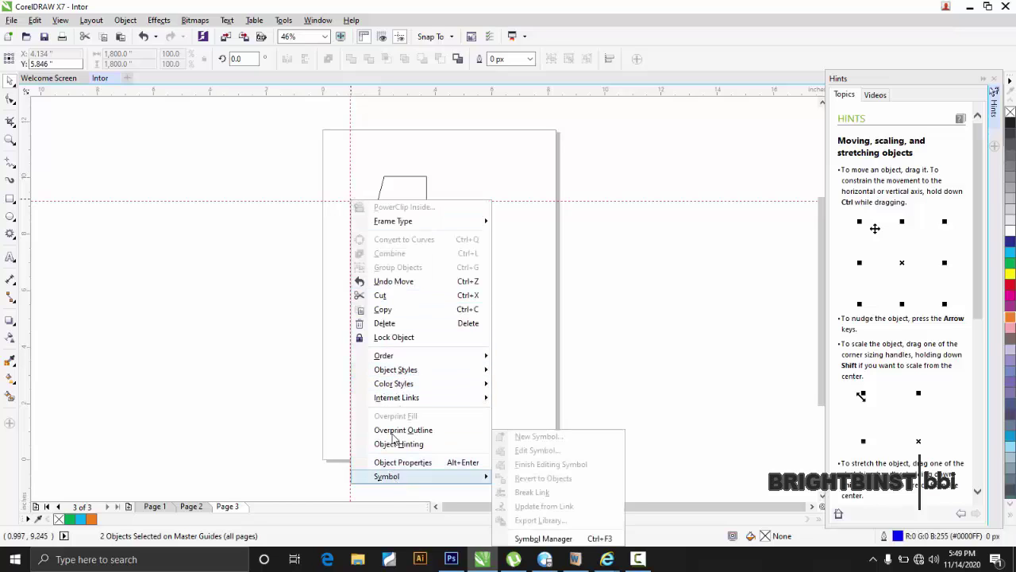
left_click(385, 323)
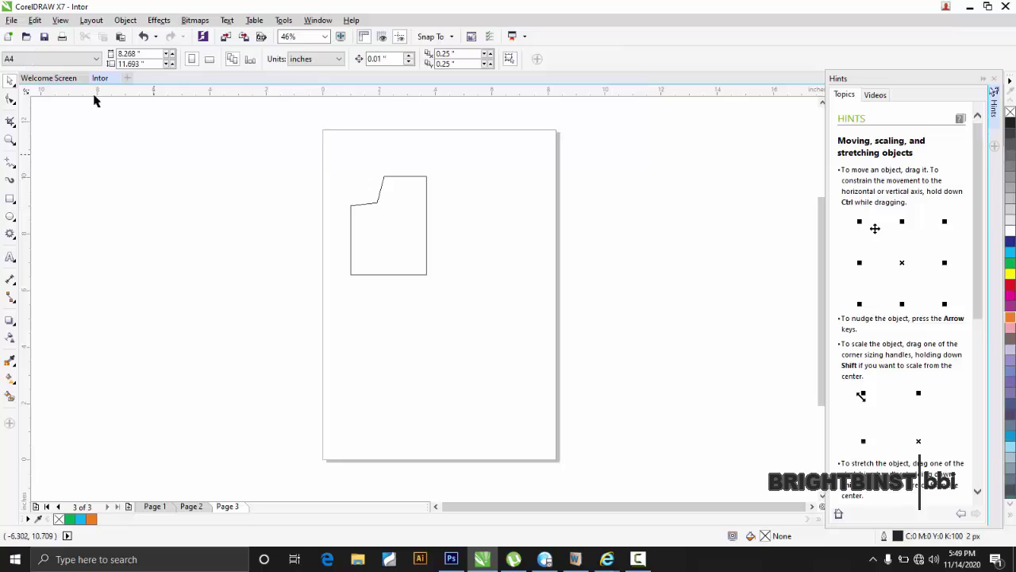
left_click(61, 22)
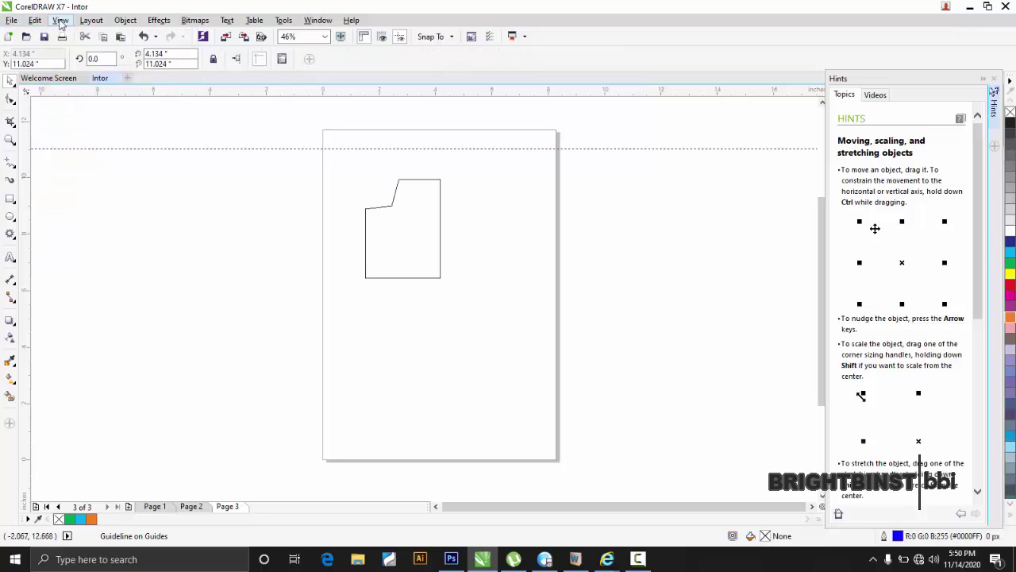
left_click(58, 22)
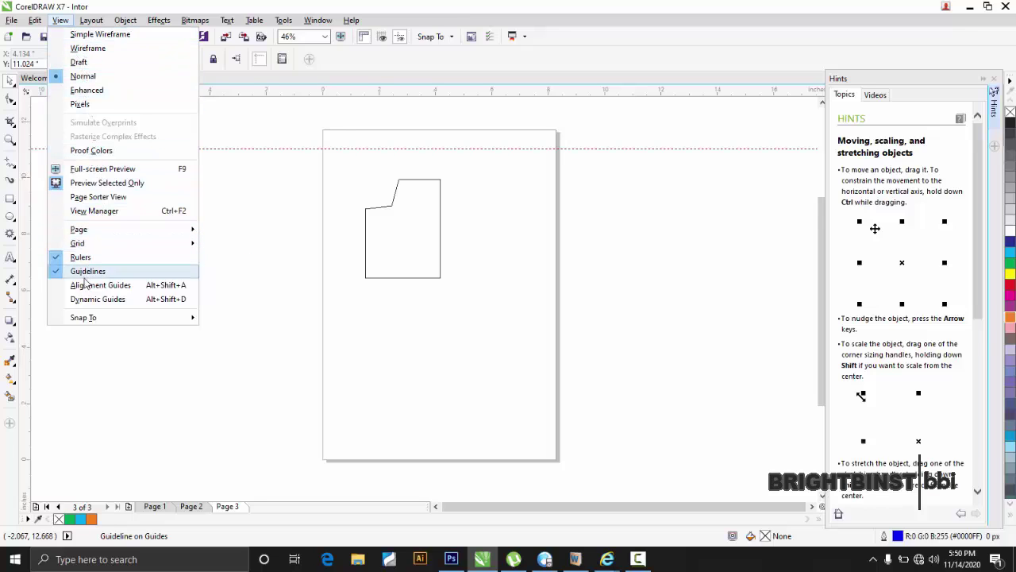
mouse_move(105, 229)
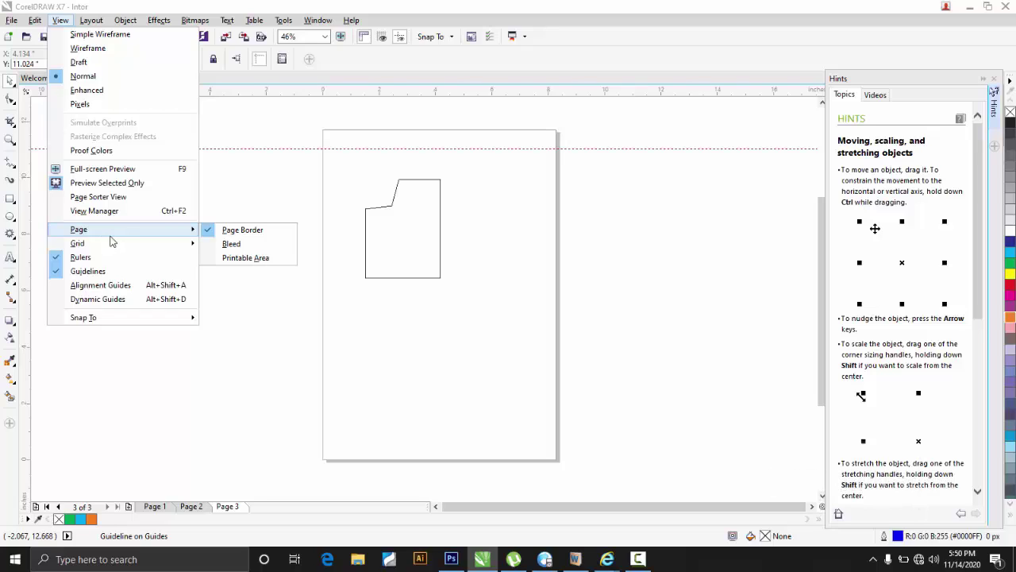
left_click(258, 195)
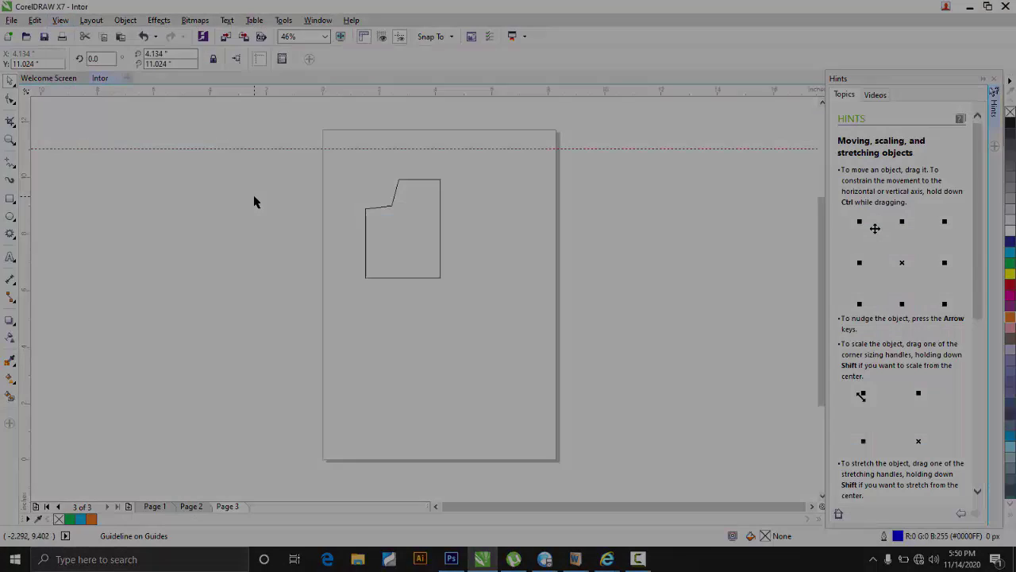